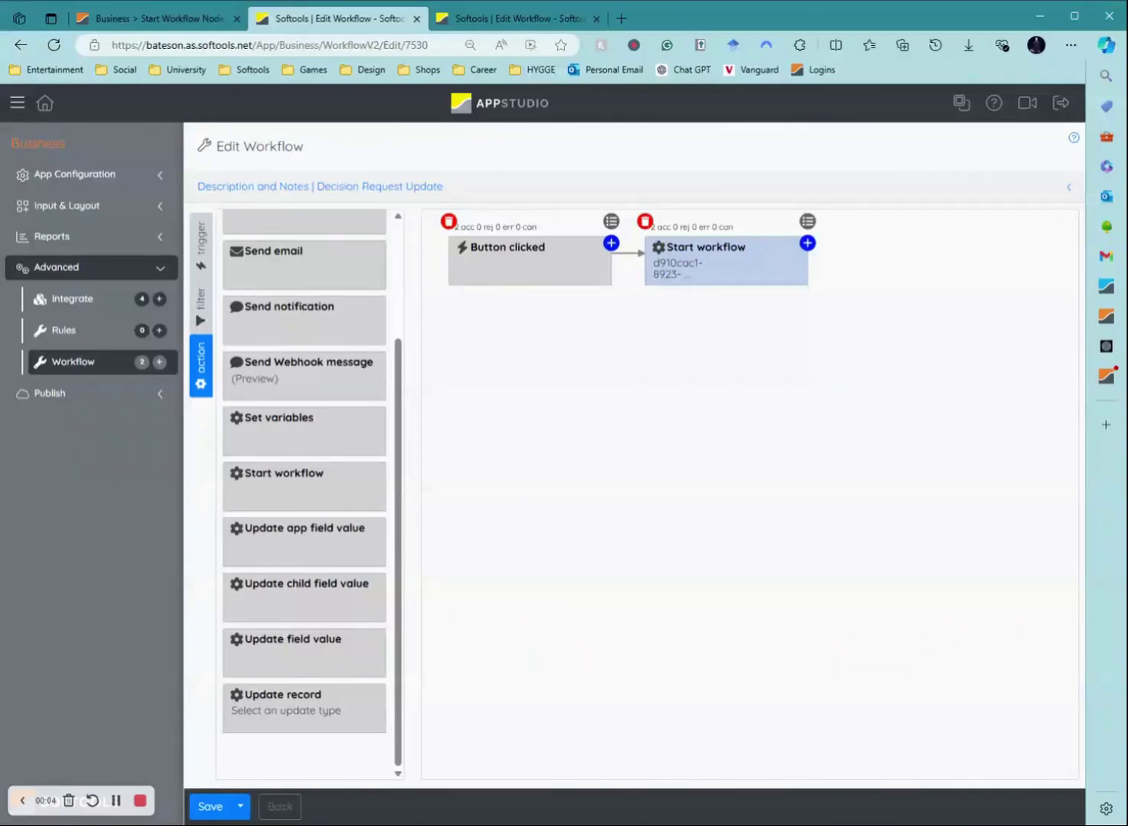
Compare the Business Decision Request Update workflow with the RAID Decision Update Request workflow.
{"action": "left_click", "coordinate": [487, 20]}
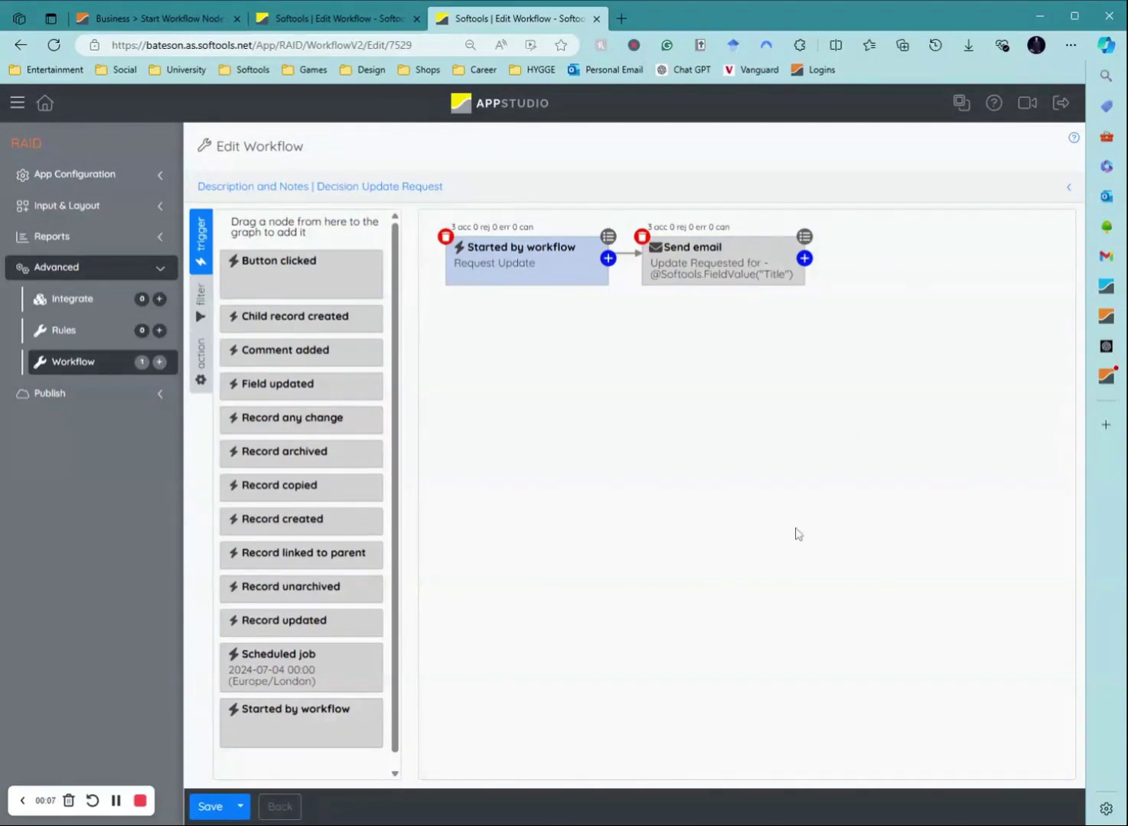
{"action": "left_click", "coordinate": [313, 19]}
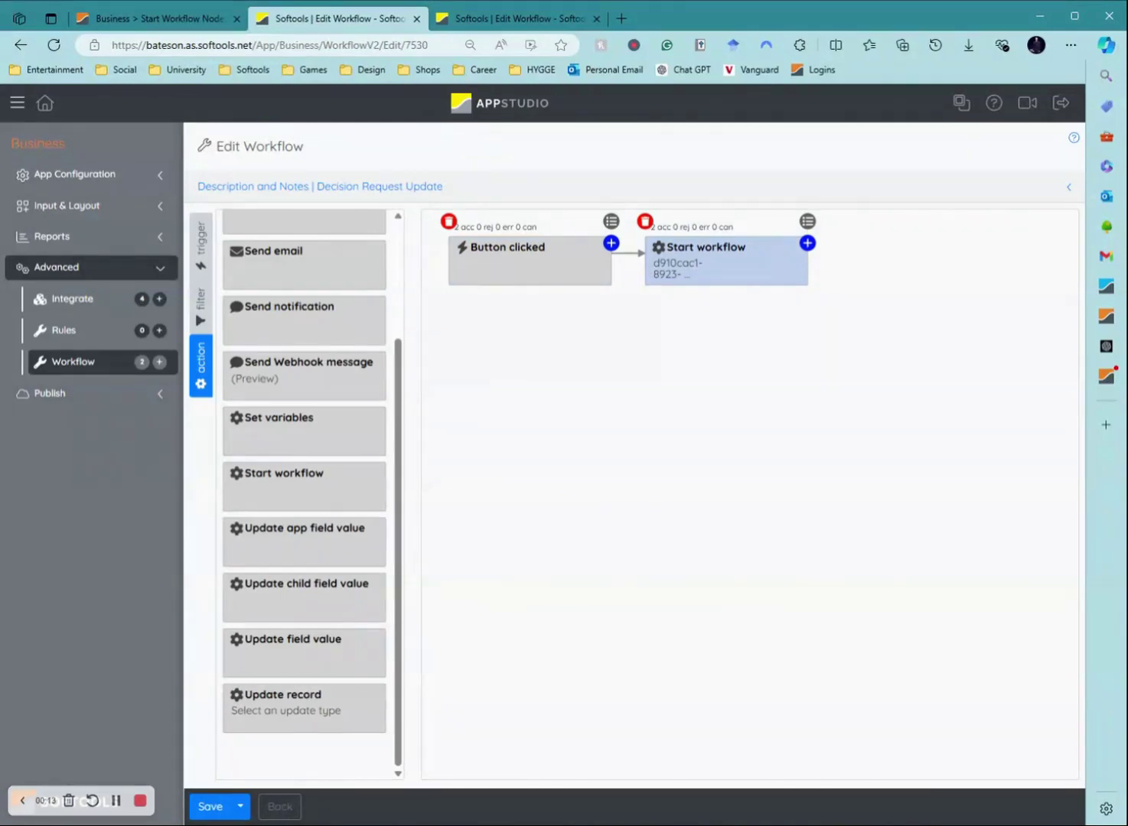
{"action": "scroll", "coordinate": [350, 342], "scroll_direction": "up", "scroll_amount": 2}
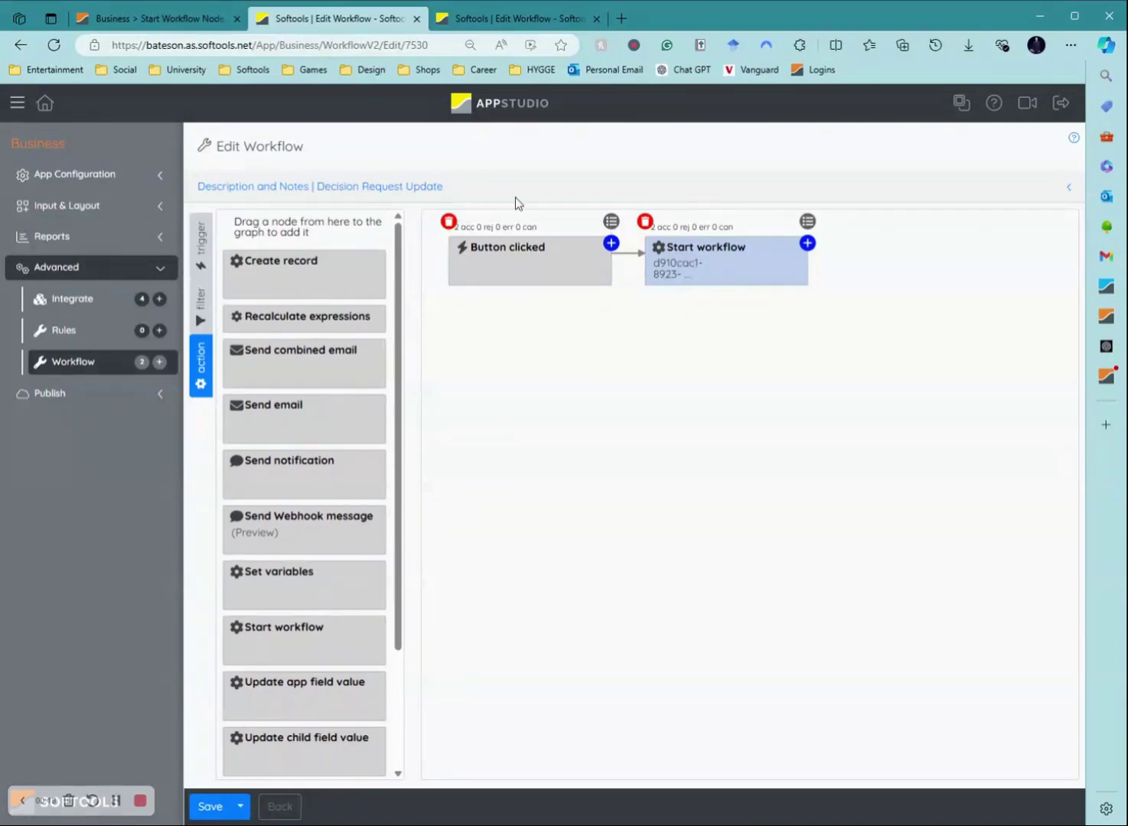
{"action": "left_click", "coordinate": [513, 18]}
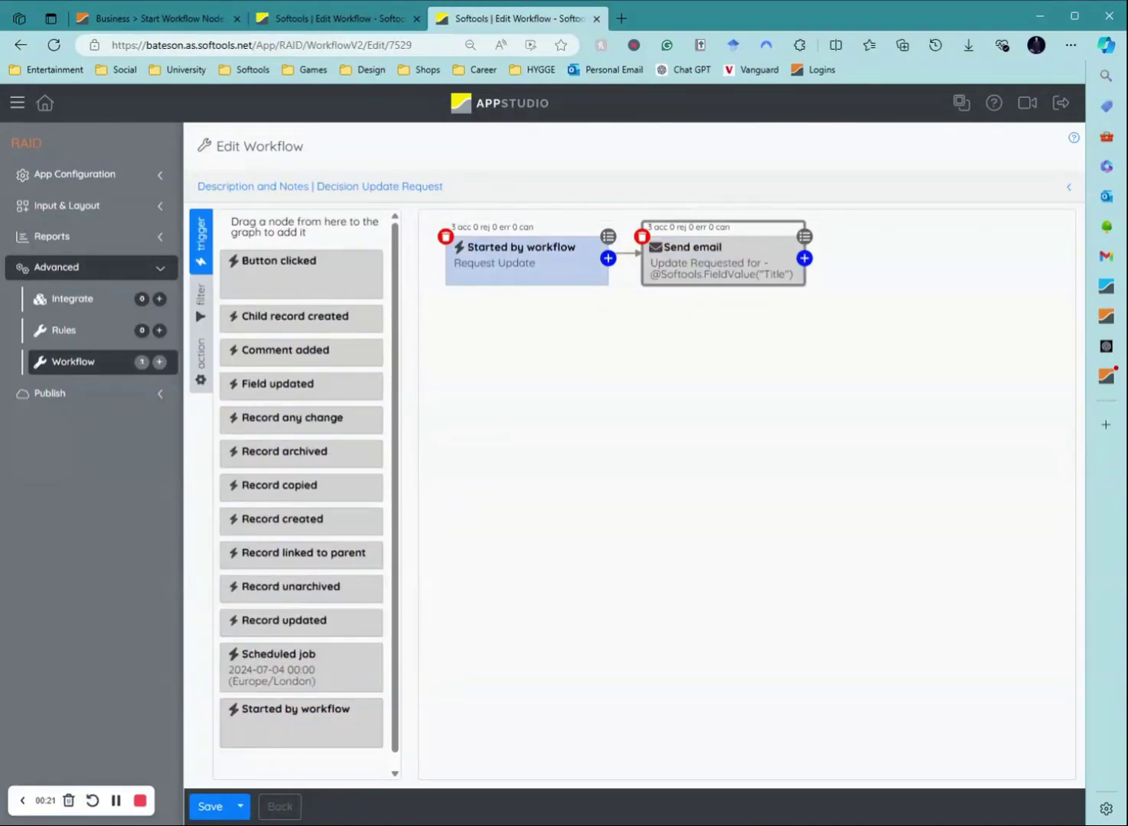
{"action": "left_click", "coordinate": [338, 25]}
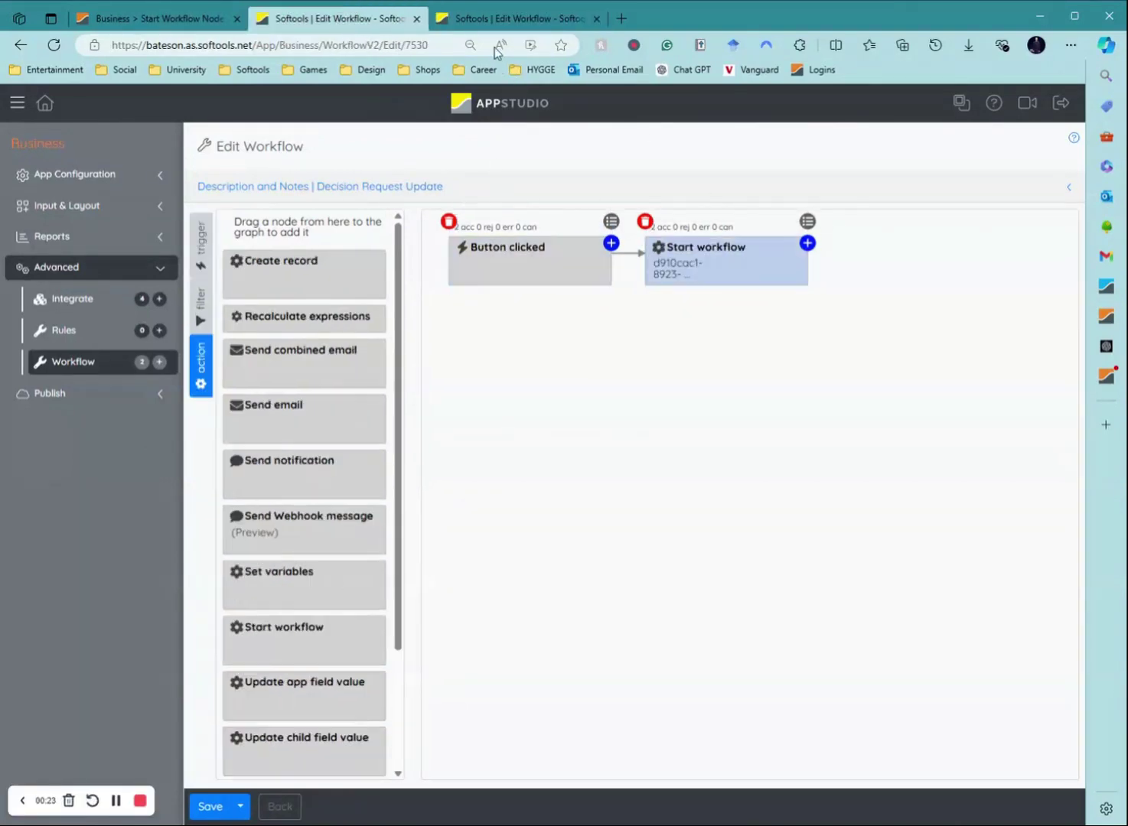
{"action": "left_click", "coordinate": [505, 23]}
{"action": "left_click", "coordinate": [354, 27]}
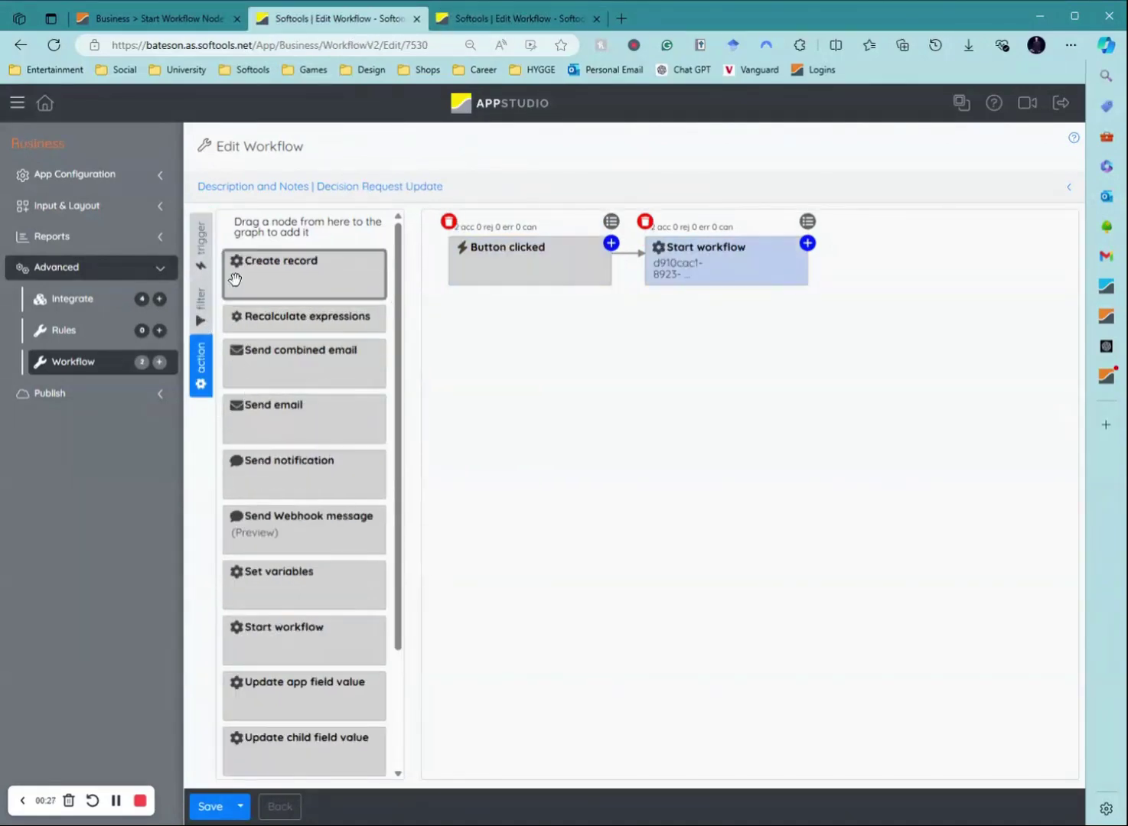
Place a Button clicked trigger on the Business workflow graph.
{"action": "left_click", "coordinate": [202, 243]}
{"action": "left_click_drag", "start_coordinate": [274, 282], "coordinate": [516, 402]}
{"action": "left_click", "coordinate": [895, 547]}
Attach a test Send email action with a suggested contact as recipient and subject 'adasd'.
{"action": "left_click", "coordinate": [200, 375]}
{"action": "scroll", "coordinate": [317, 627], "scroll_direction": "down", "scroll_amount": 3}
{"action": "scroll", "coordinate": [279, 505], "scroll_direction": "up", "scroll_amount": 3}
{"action": "left_click_drag", "start_coordinate": [268, 429], "coordinate": [544, 393]}
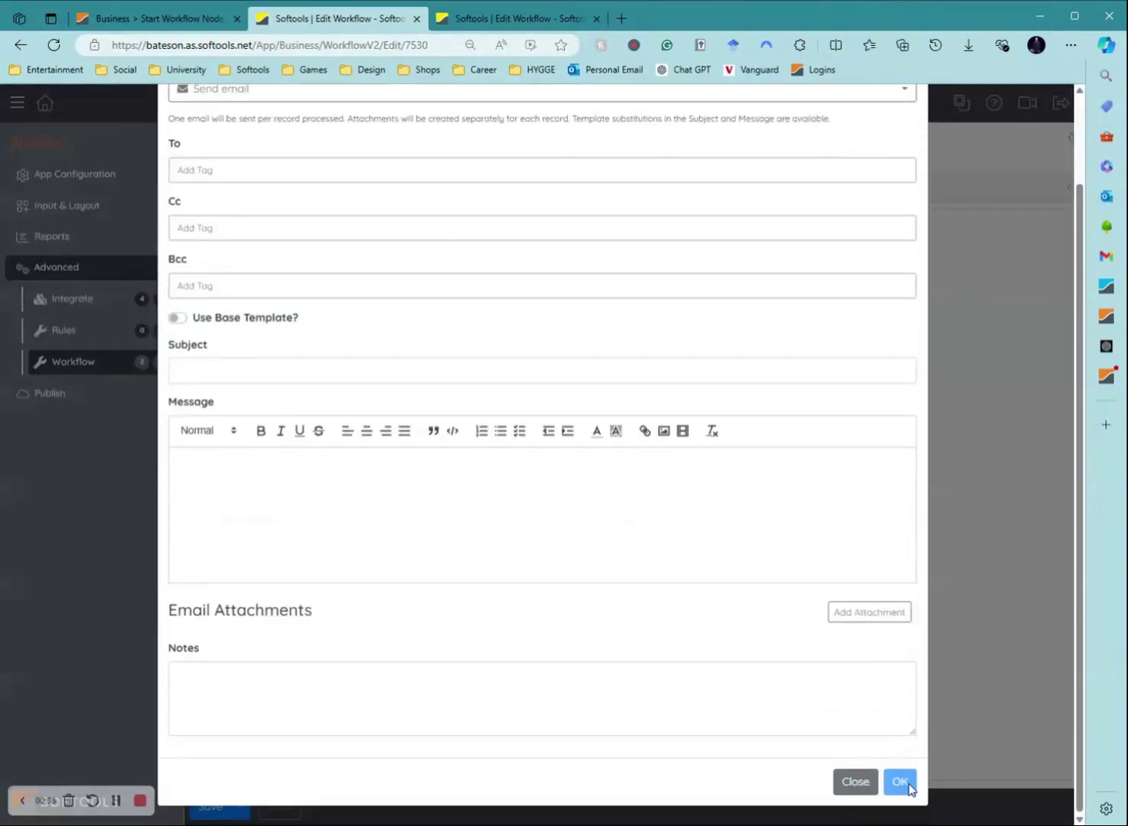
{"action": "left_click", "coordinate": [257, 169]}
{"action": "type", "text": "max"}
{"action": "left_click", "coordinate": [260, 211]}
{"action": "left_click", "coordinate": [306, 370]}
{"action": "type", "text": "adasd"}
{"action": "left_click", "coordinate": [900, 781]}
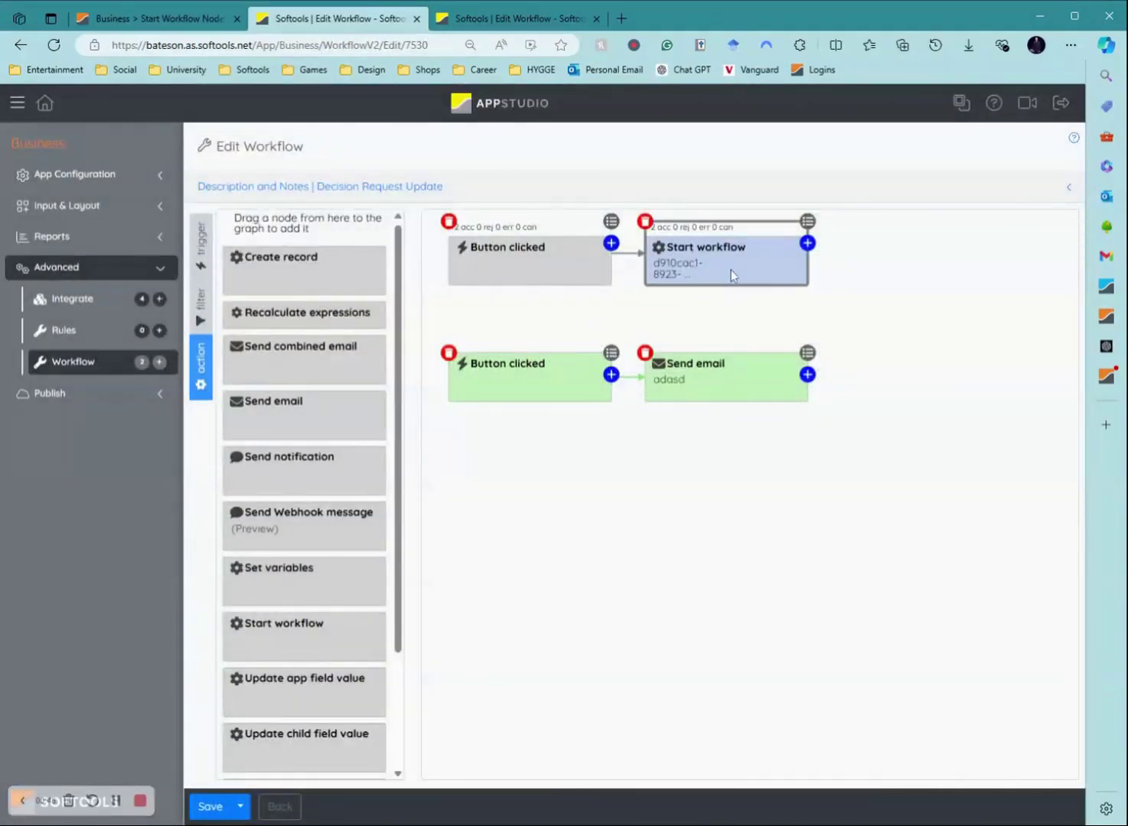
Delete the test Send email branch after rechecking the RAID workflow.
{"action": "left_click", "coordinate": [489, 18]}
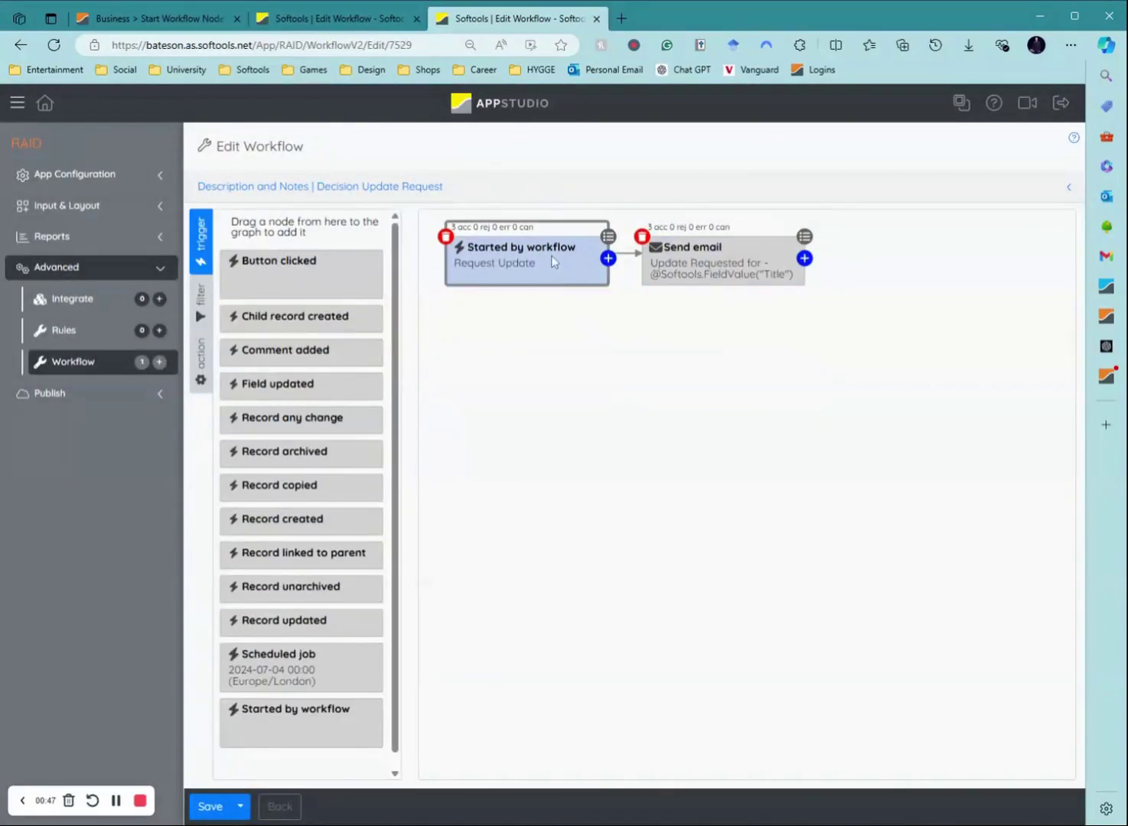
{"action": "left_click", "coordinate": [352, 19]}
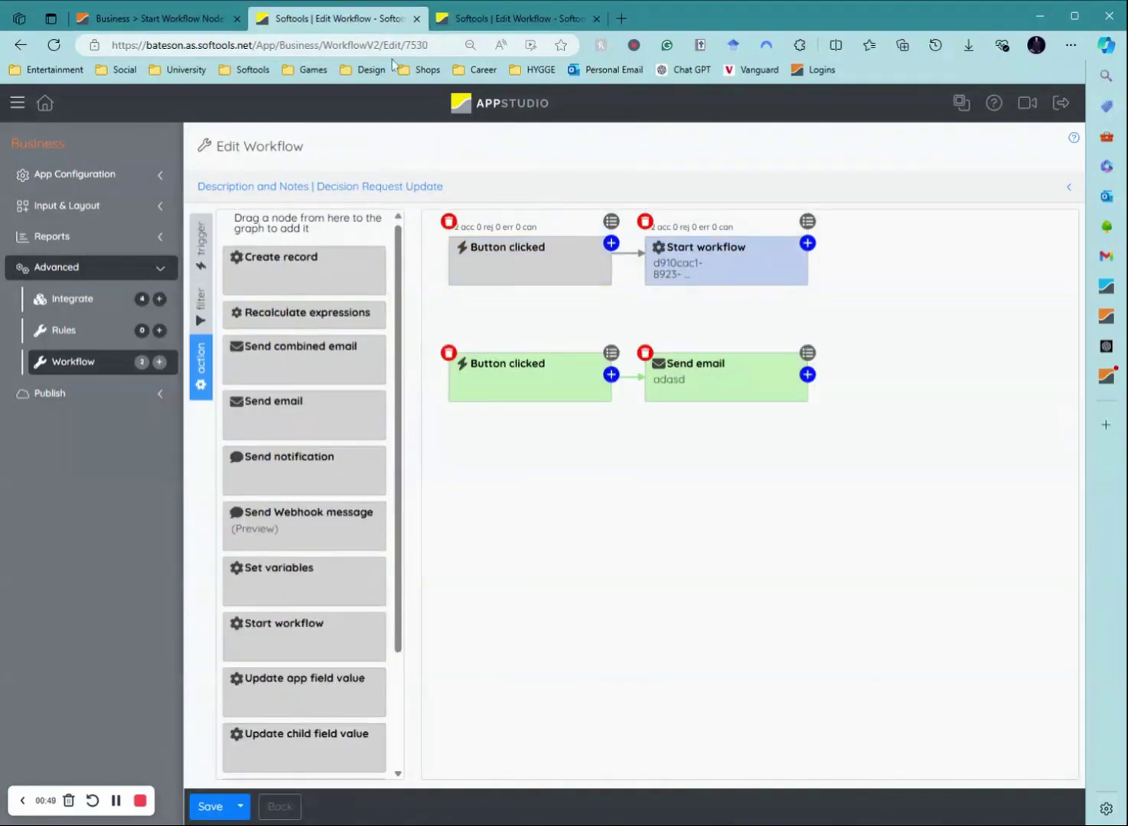
{"action": "left_click", "coordinate": [448, 353]}
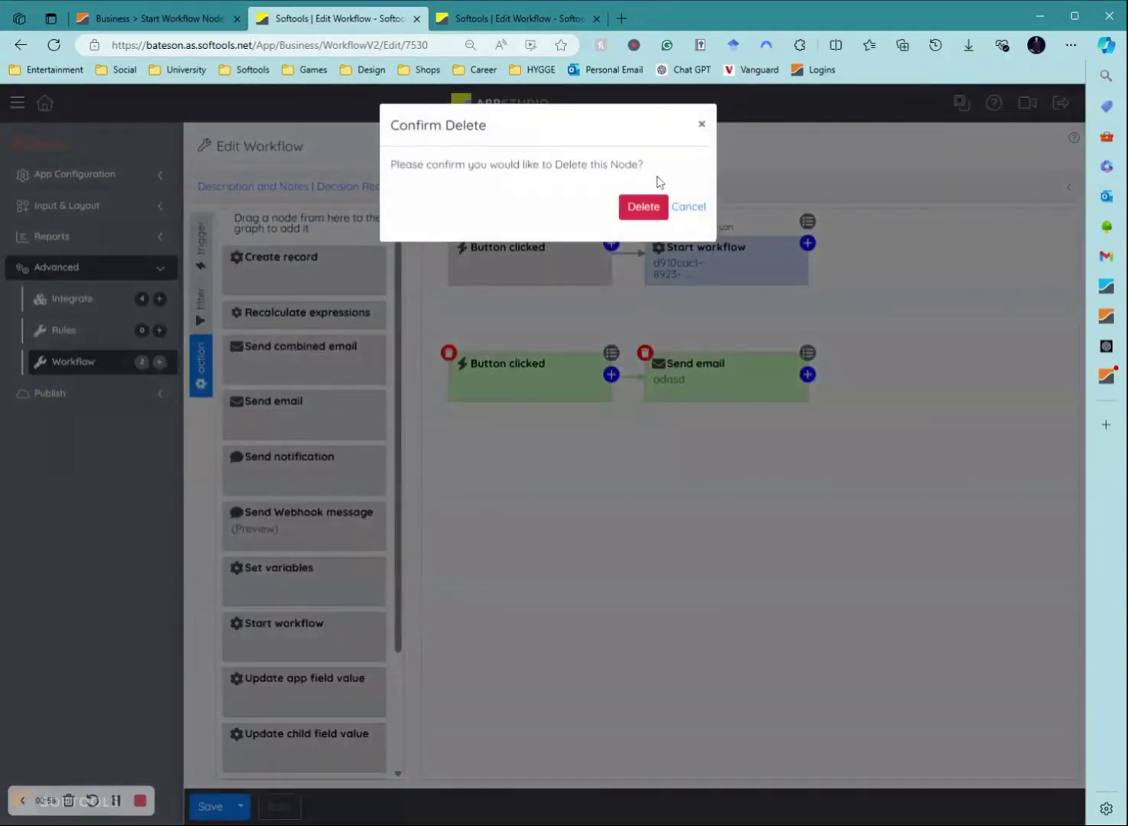
{"action": "left_click", "coordinate": [642, 204]}
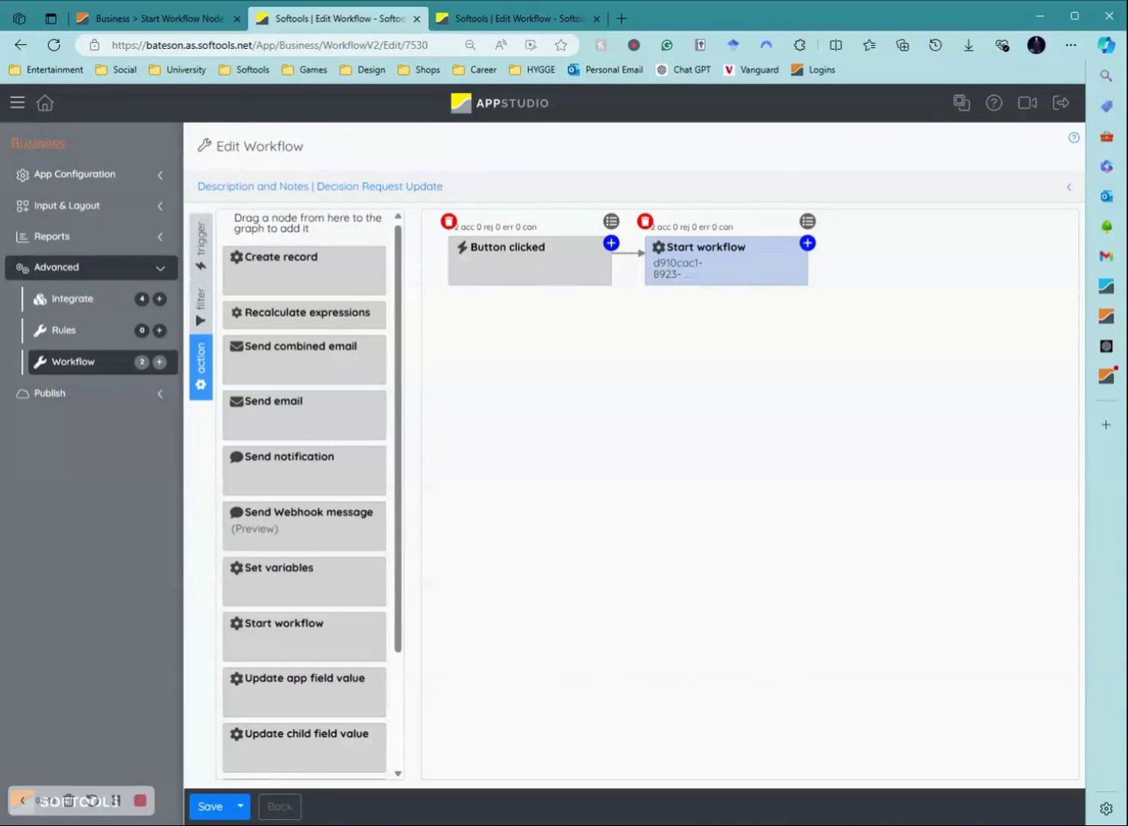
Open the Business Overview record and scroll down to its Decisions table and back up.
{"action": "left_click", "coordinate": [137, 17]}
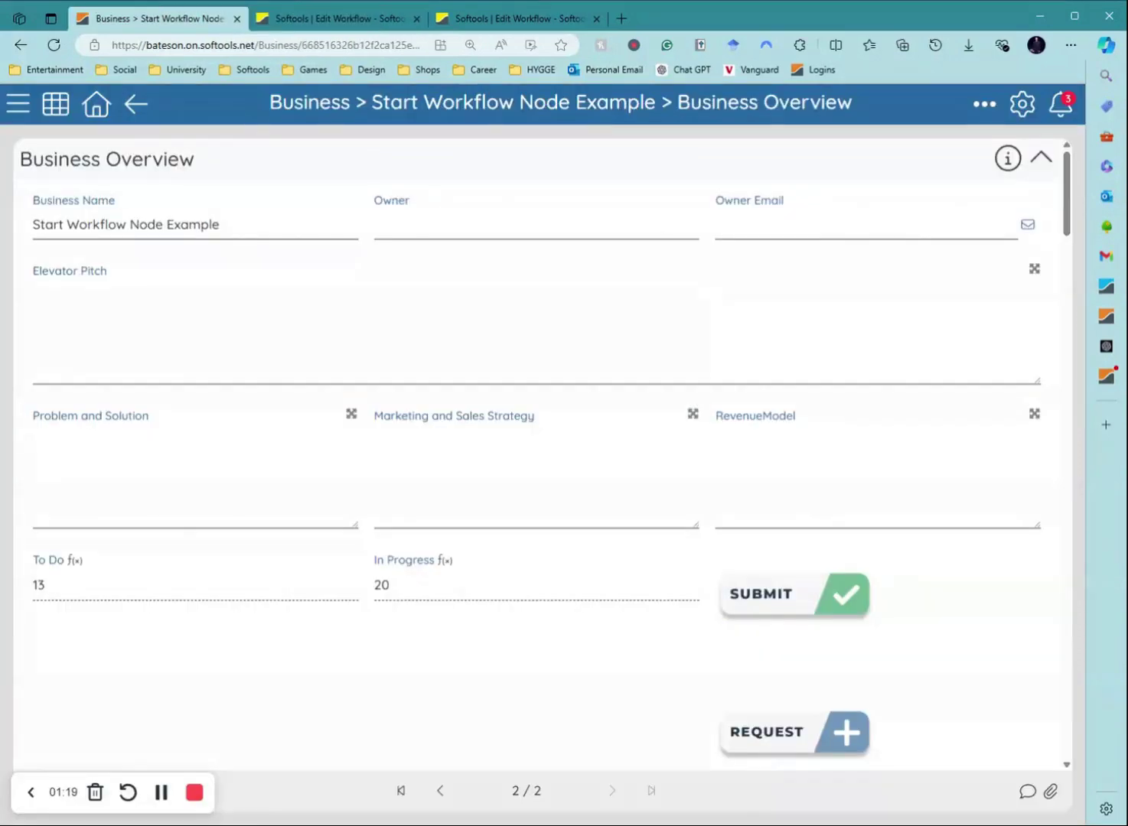
{"action": "left_click_drag", "start_coordinate": [1067, 180], "coordinate": [1066, 753]}
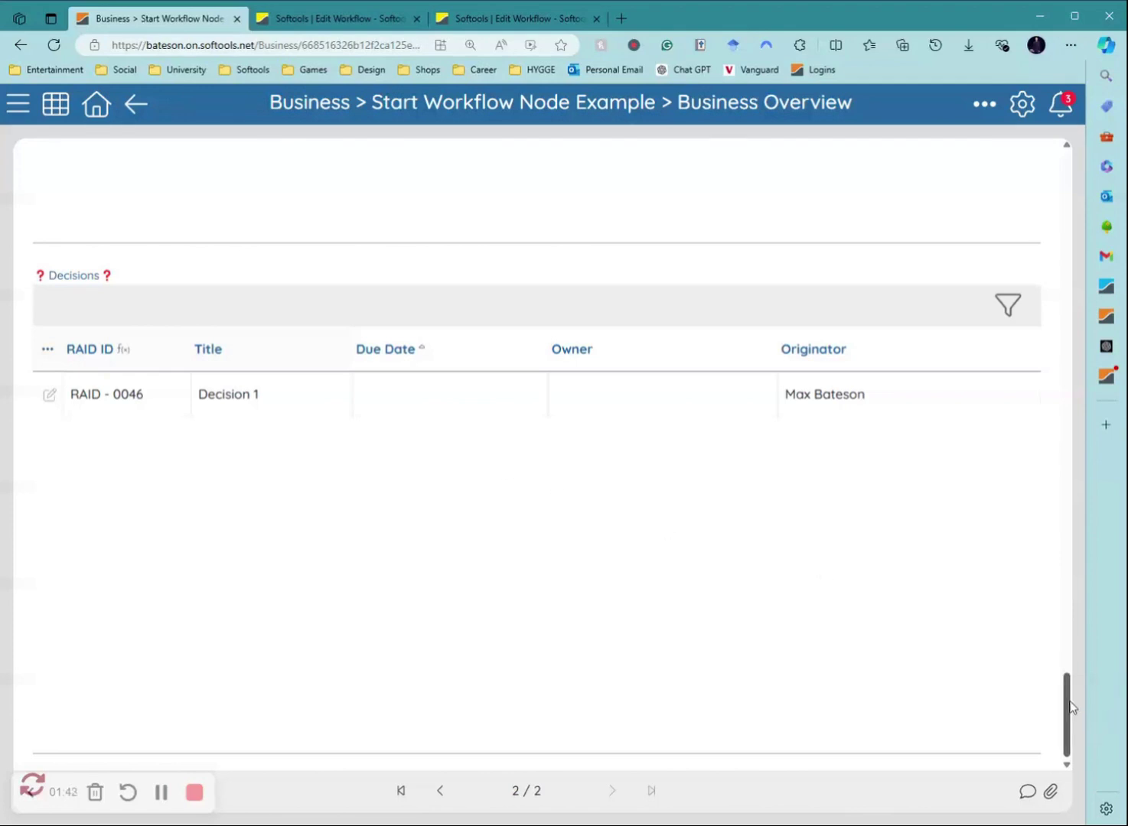
{"action": "left_click_drag", "start_coordinate": [1072, 707], "coordinate": [1072, 214]}
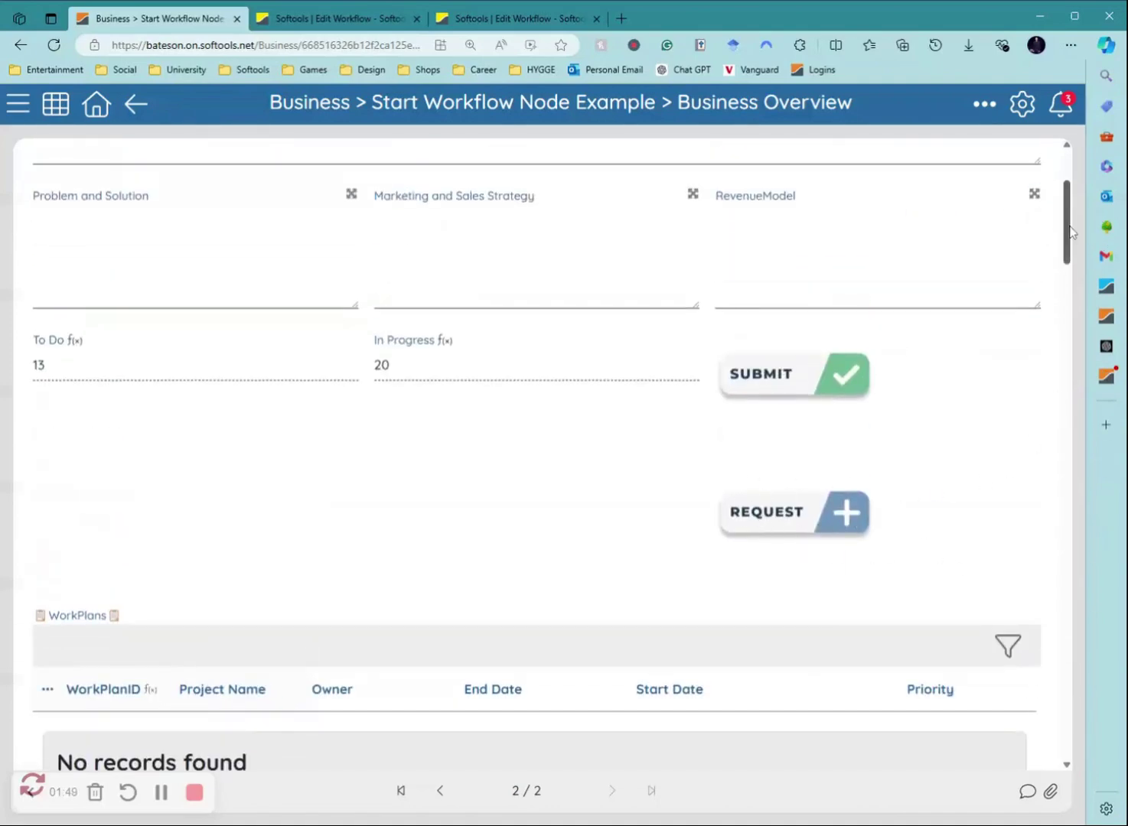
{"action": "left_click", "coordinate": [322, 19]}
{"action": "key", "text": "ctrl+shift+Tab"}
{"action": "left_click_drag", "start_coordinate": [1066, 218], "coordinate": [1020, 725]}
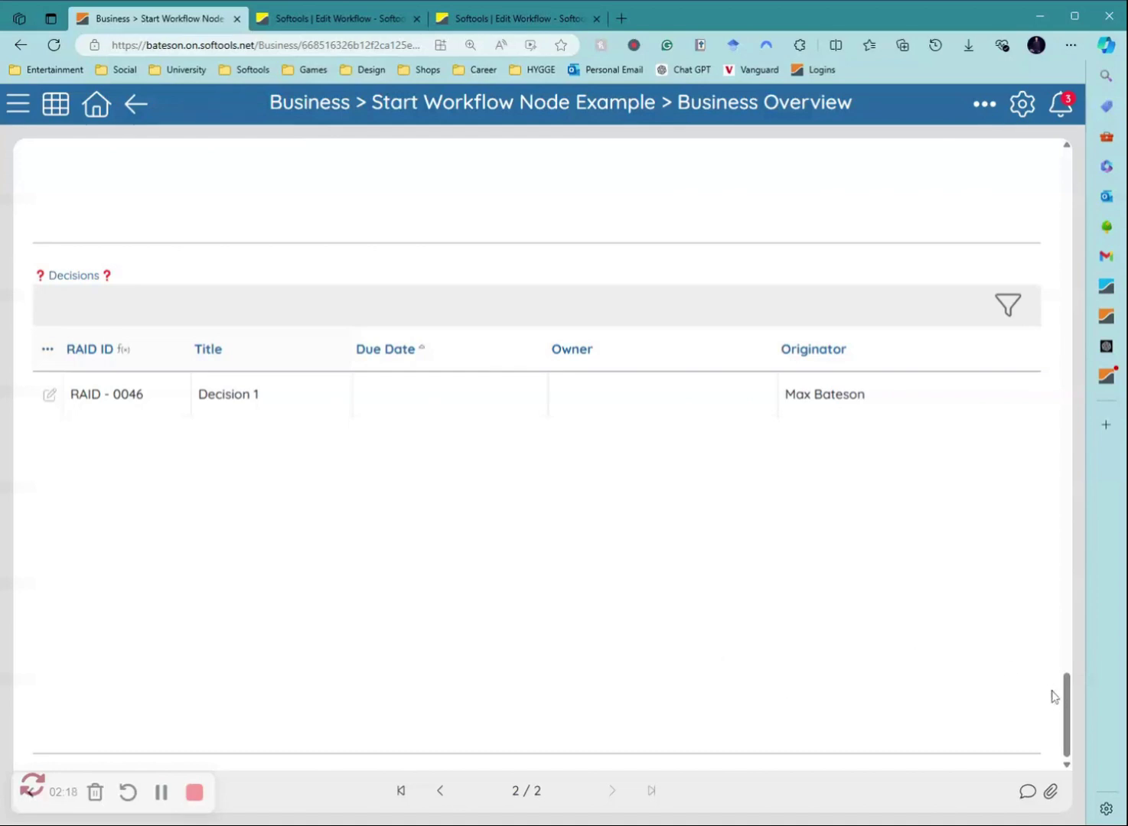
{"action": "left_click_drag", "start_coordinate": [1069, 723], "coordinate": [1089, 184]}
{"action": "scroll", "coordinate": [795, 697], "scroll_direction": "down", "scroll_amount": 2}
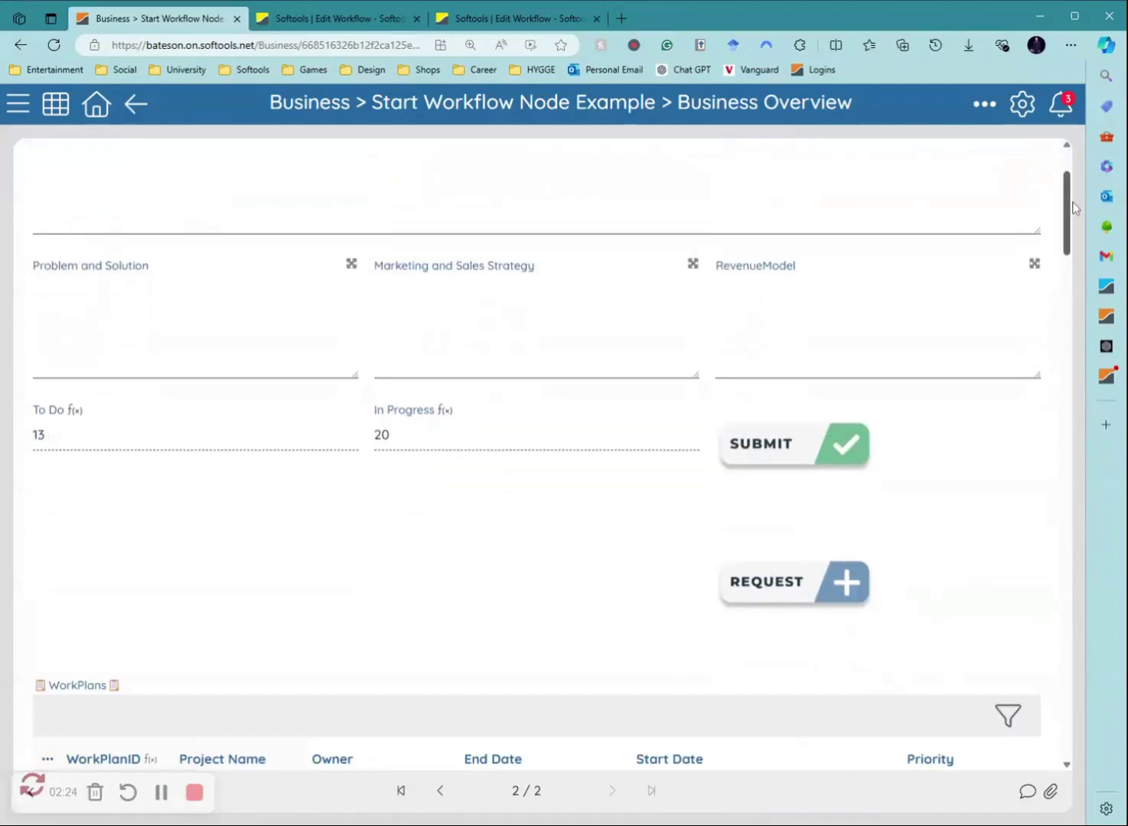
{"action": "left_click_drag", "start_coordinate": [1075, 215], "coordinate": [1082, 713]}
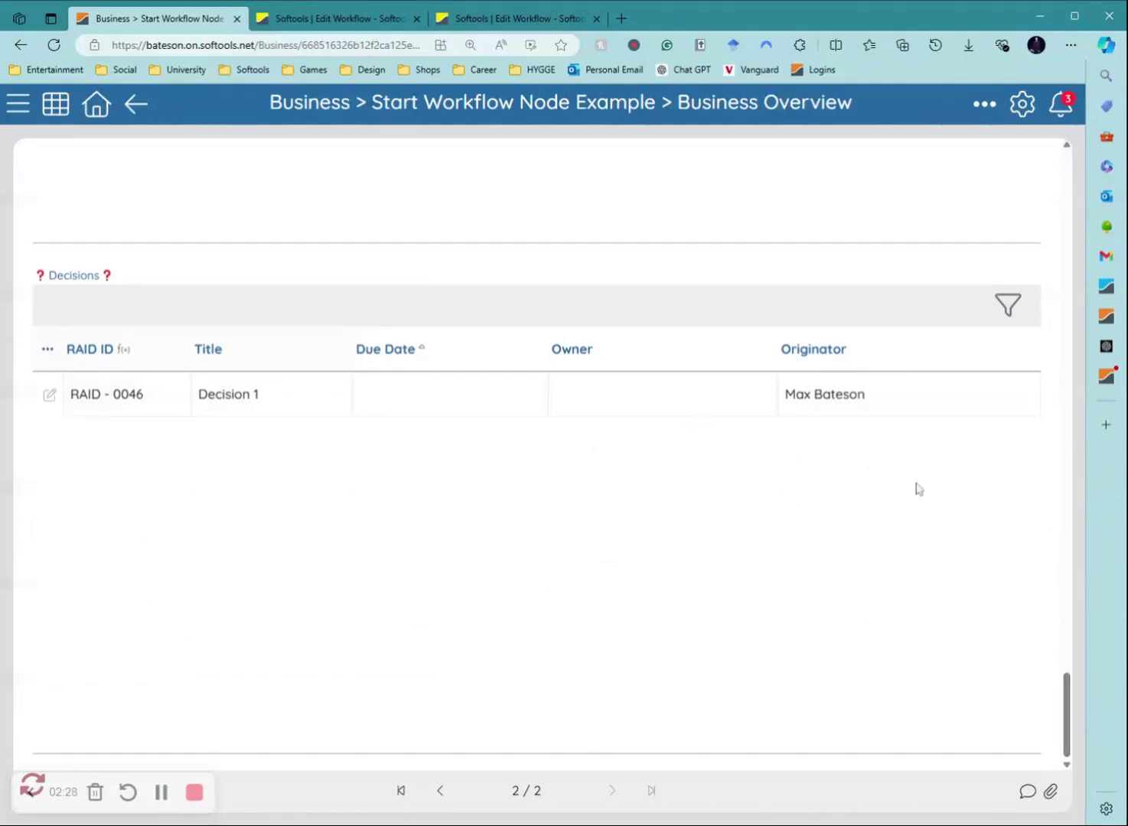
{"action": "left_click_drag", "start_coordinate": [1066, 711], "coordinate": [1085, 179]}
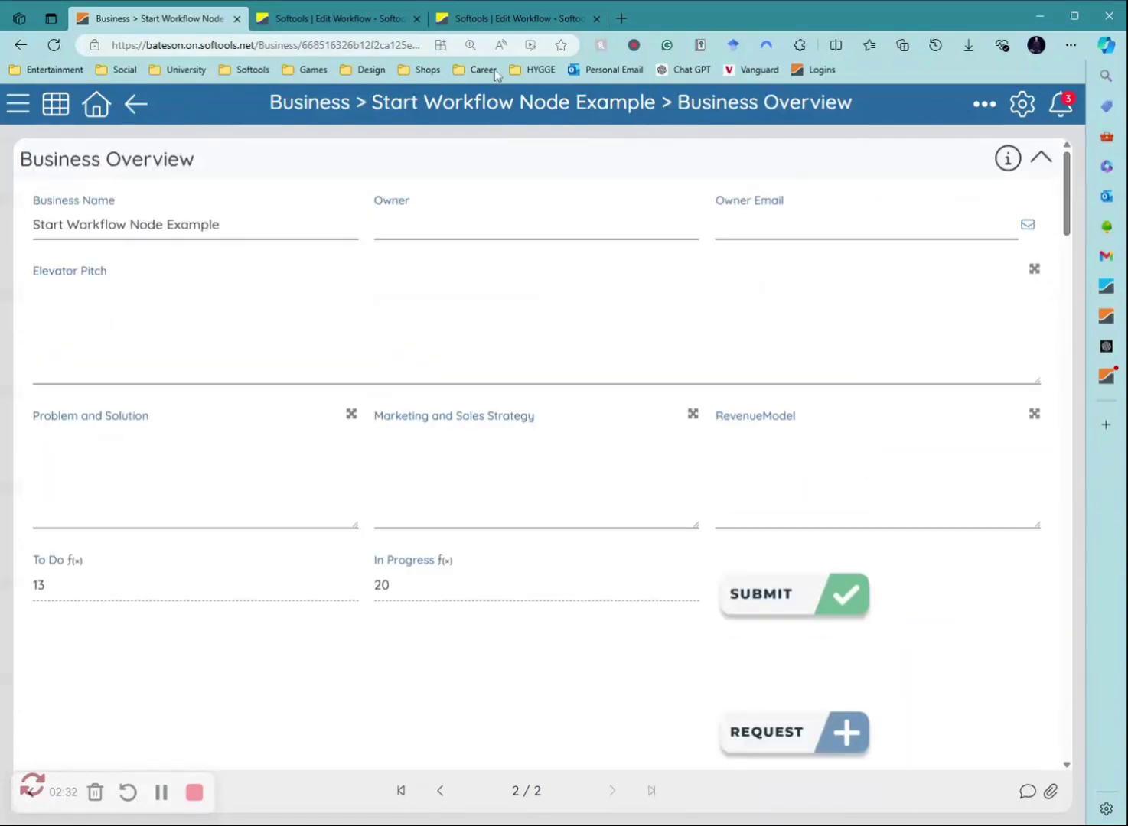
Open the RAID workflow's Started by workflow trigger and point out its Request Update identifier.
{"action": "left_click", "coordinate": [493, 24]}
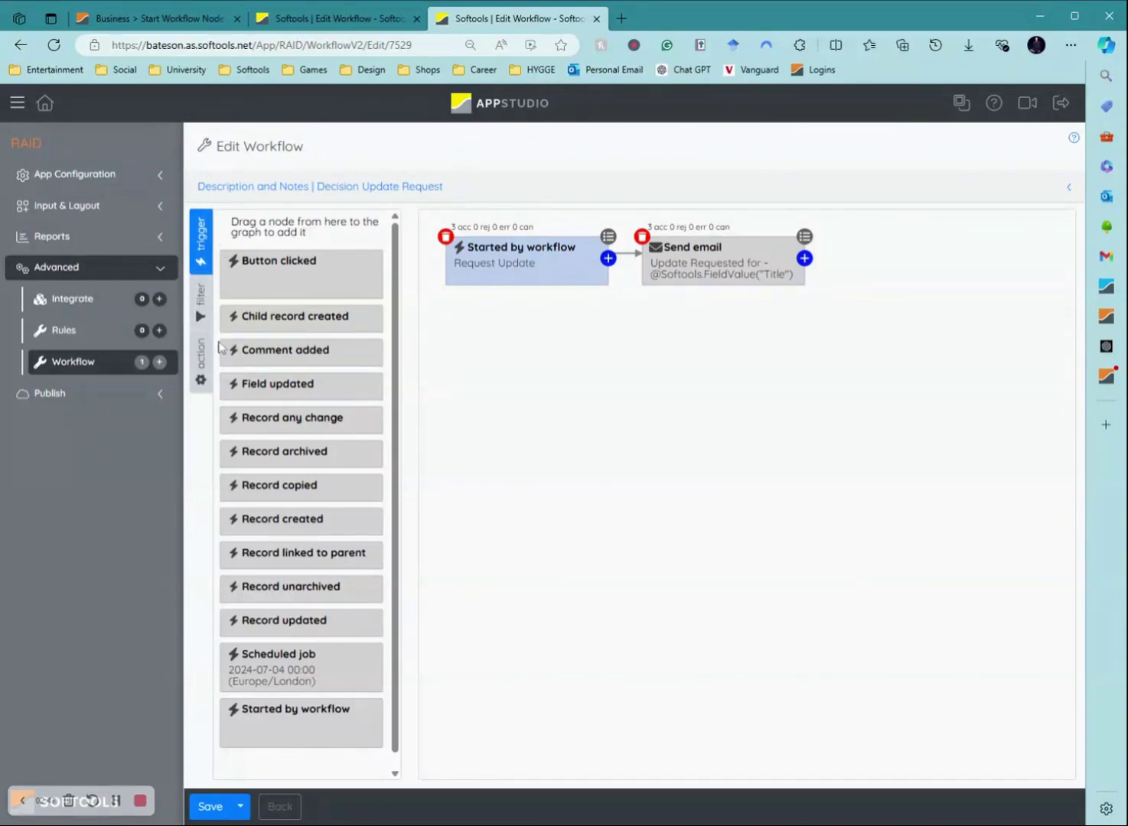
{"action": "mouse_move", "coordinate": [277, 732]}
{"action": "left_mouse_down"}
{"action": "mouse_move", "coordinate": [474, 363]}
{"action": "mouse_move", "coordinate": [518, 334]}
{"action": "mouse_move", "coordinate": [430, 521]}
{"action": "mouse_move", "coordinate": [297, 730]}
{"action": "left_mouse_up"}
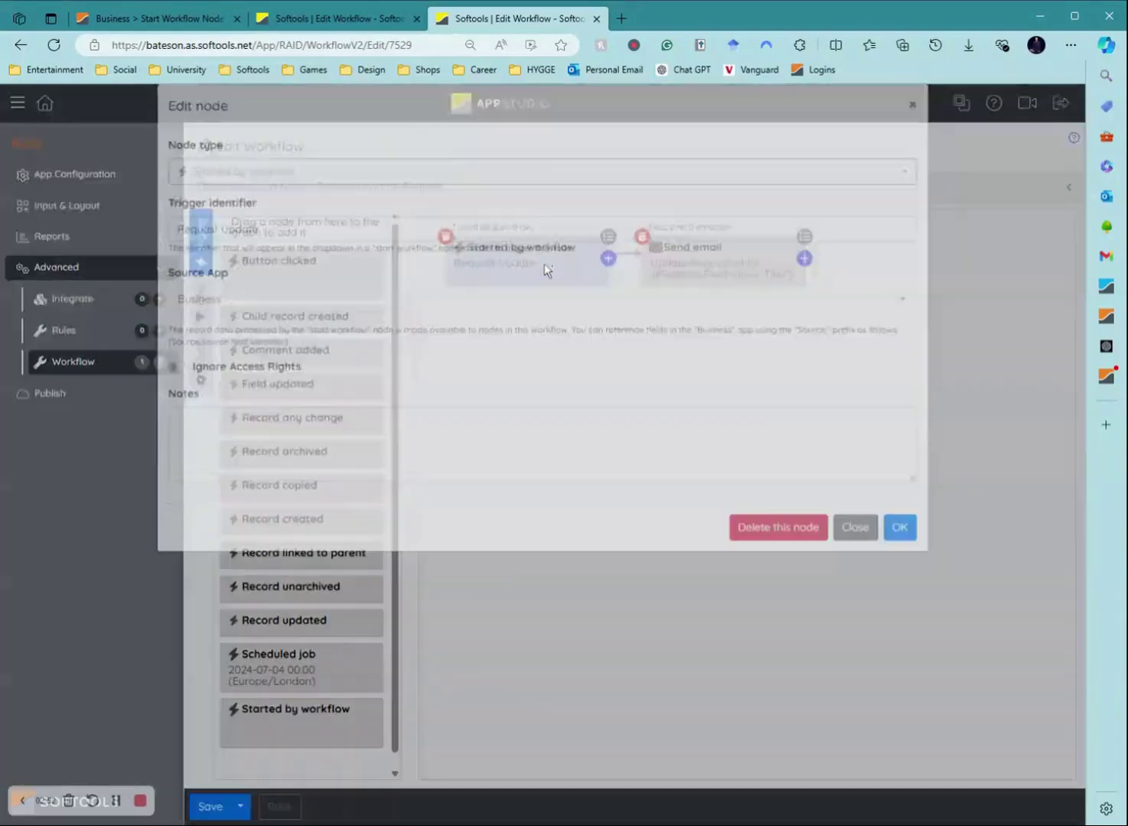
{"action": "double_click", "coordinate": [544, 263]}
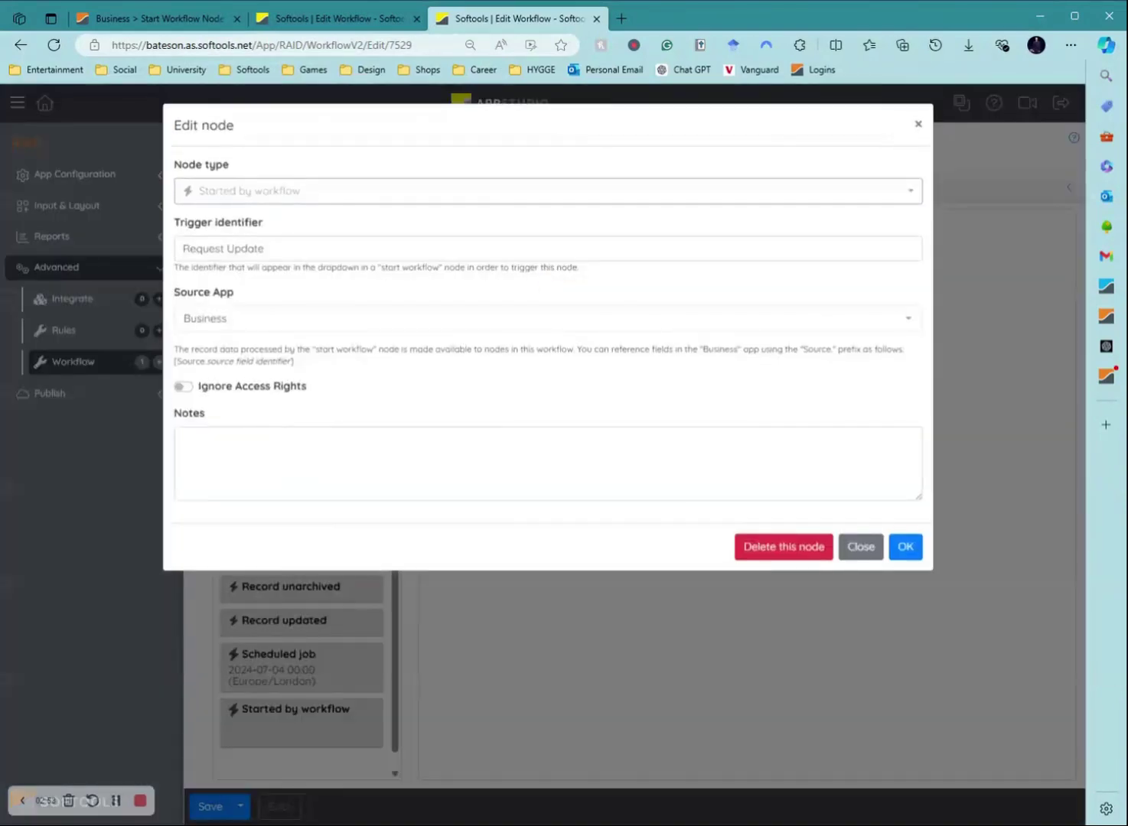
{"action": "left_click_drag", "start_coordinate": [181, 222], "coordinate": [287, 235]}
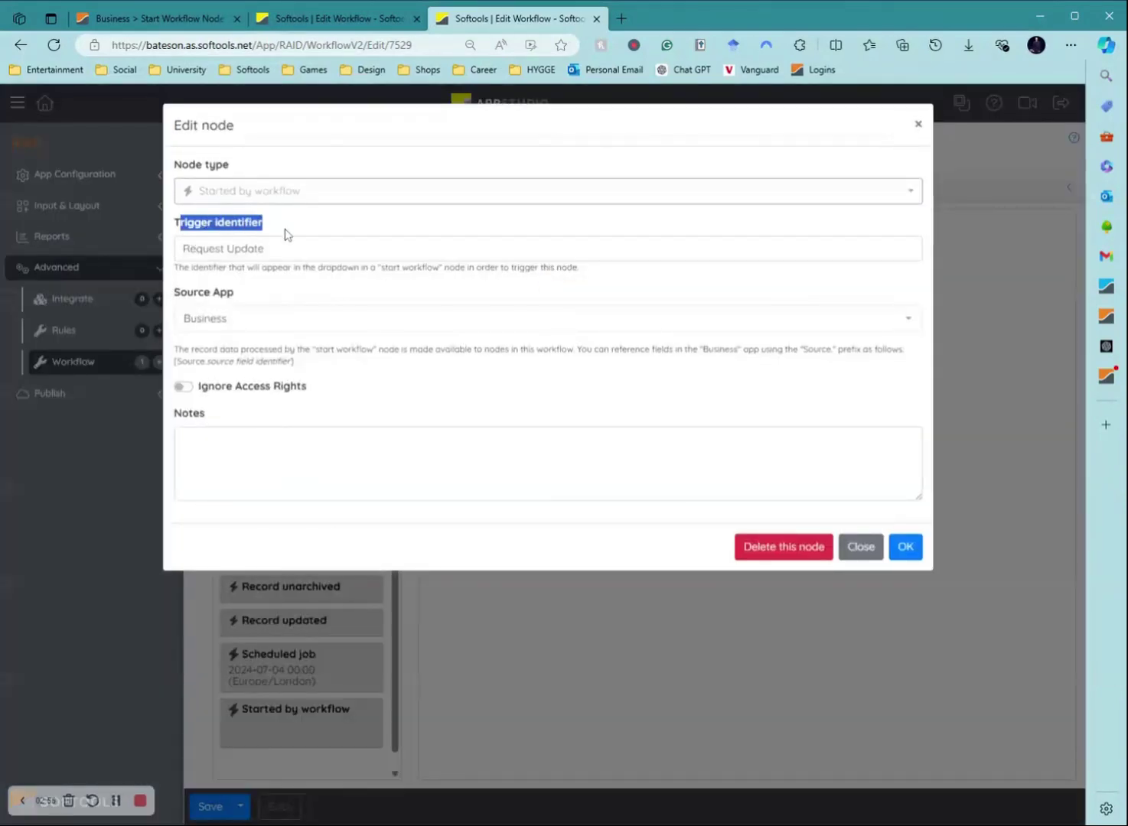
{"action": "left_click", "coordinate": [268, 248]}
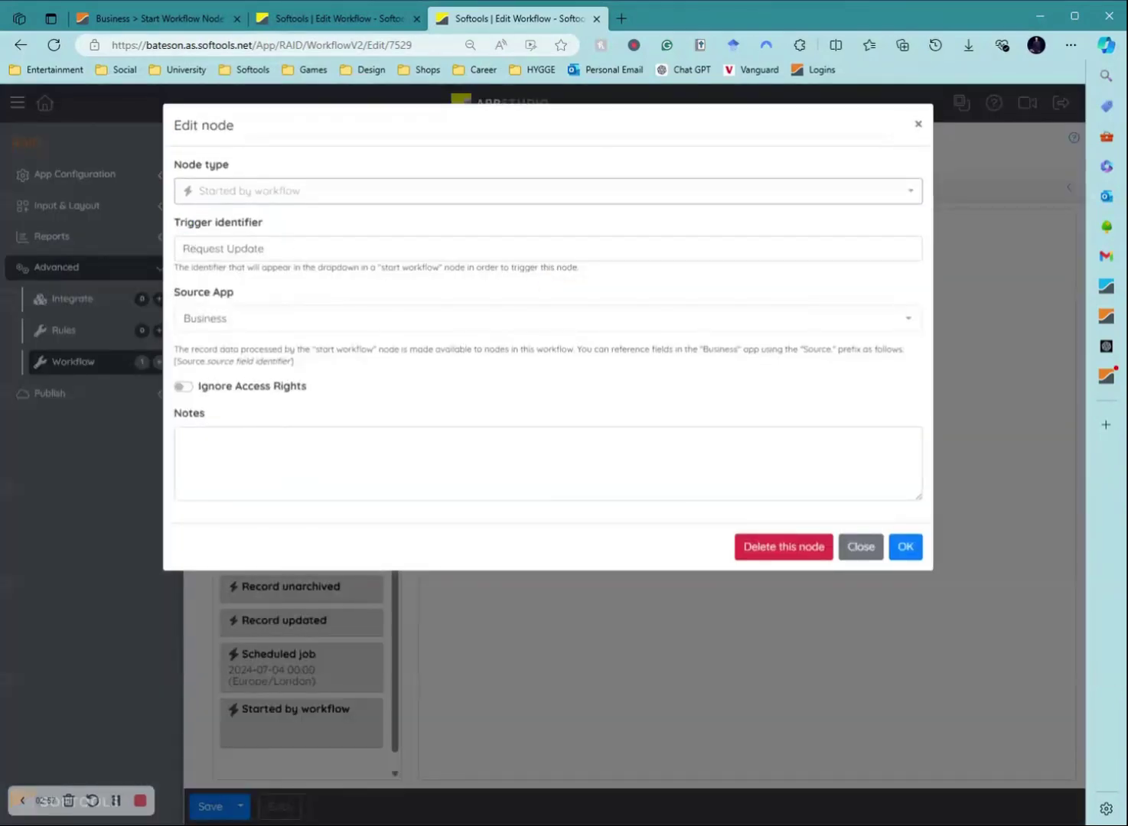
Open the Business Start workflow node settings and point out its Target Node setting.
{"action": "left_click", "coordinate": [303, 15]}
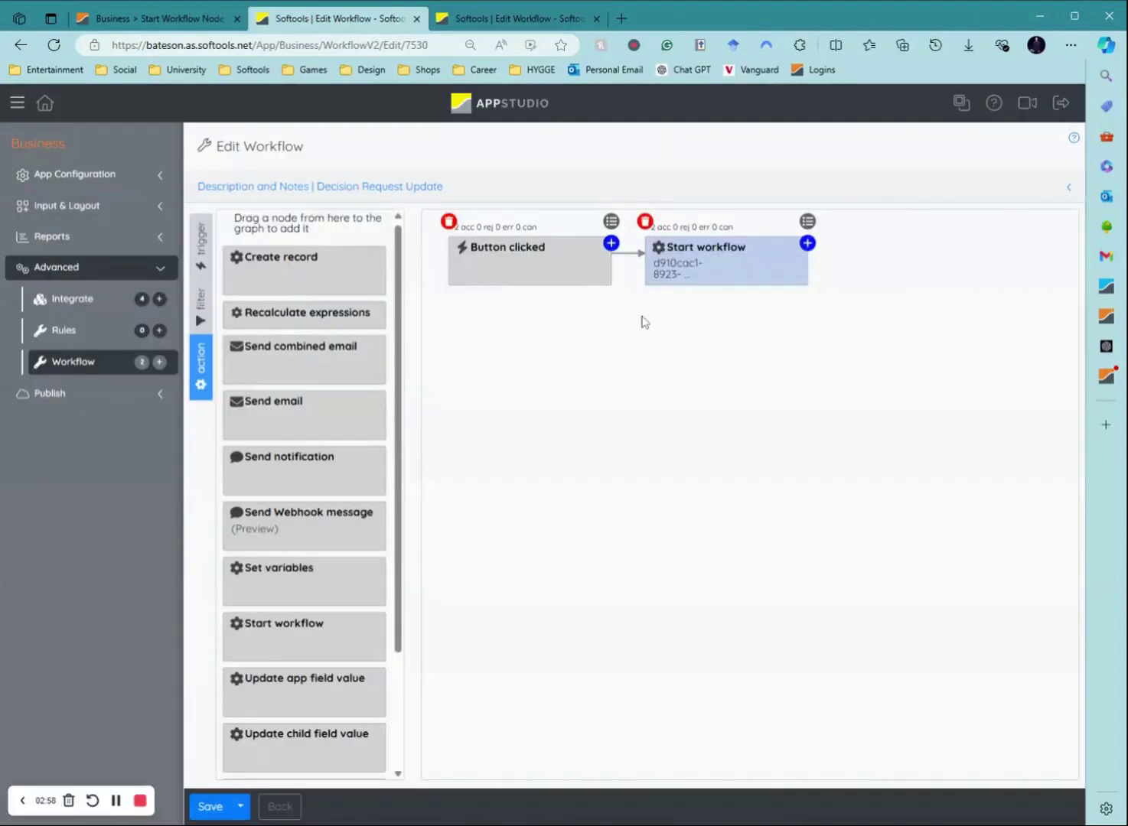
{"action": "left_click", "coordinate": [711, 254]}
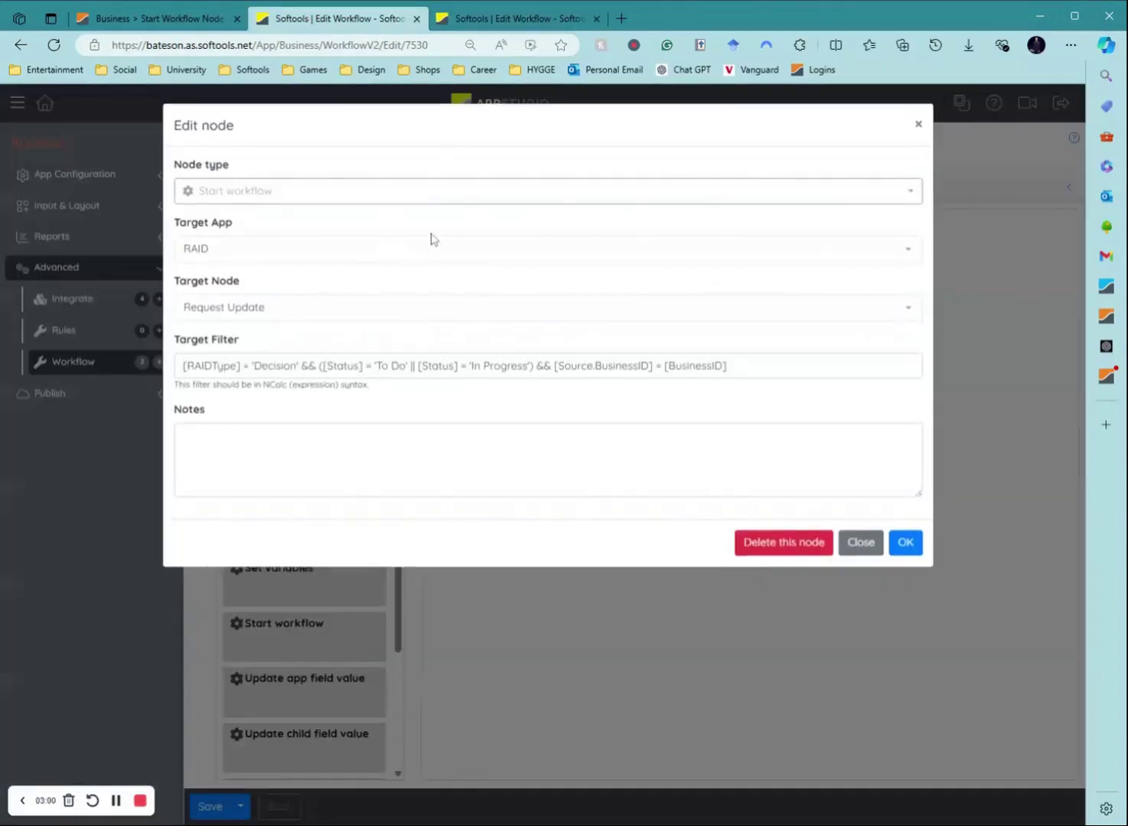
{"action": "left_click", "coordinate": [486, 23]}
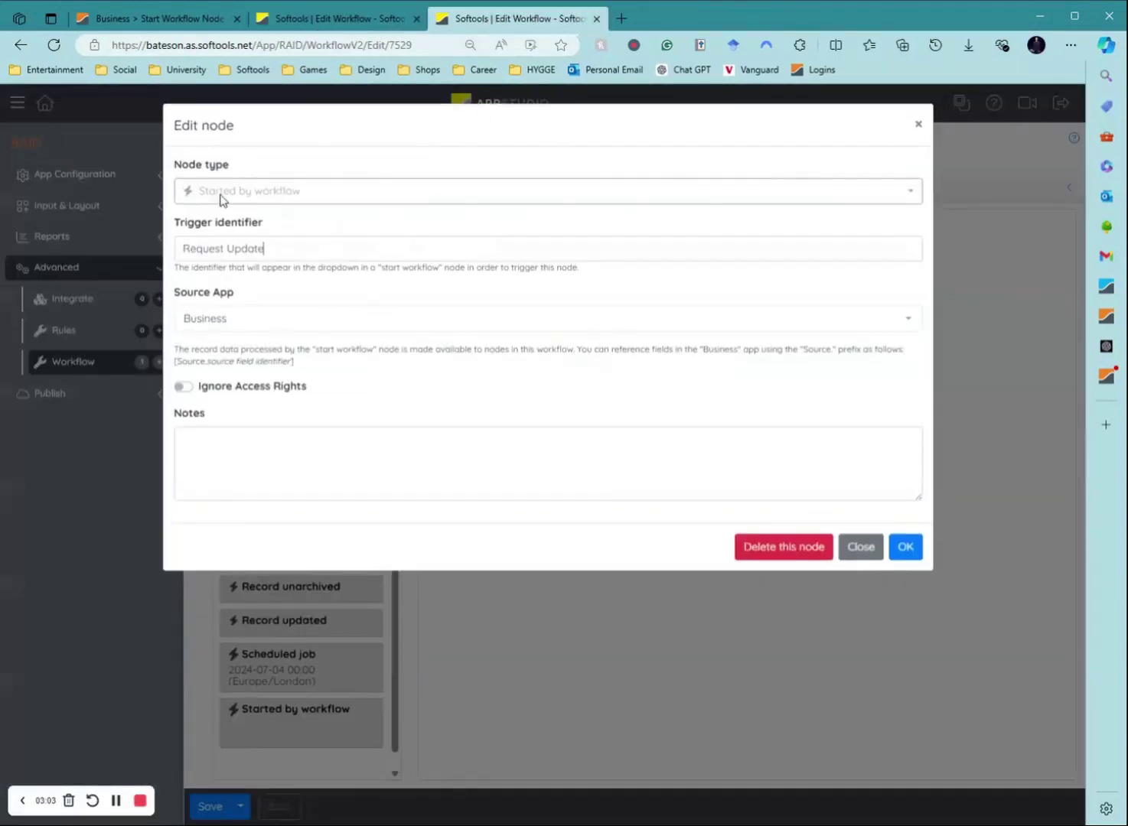
{"action": "left_click", "coordinate": [309, 24]}
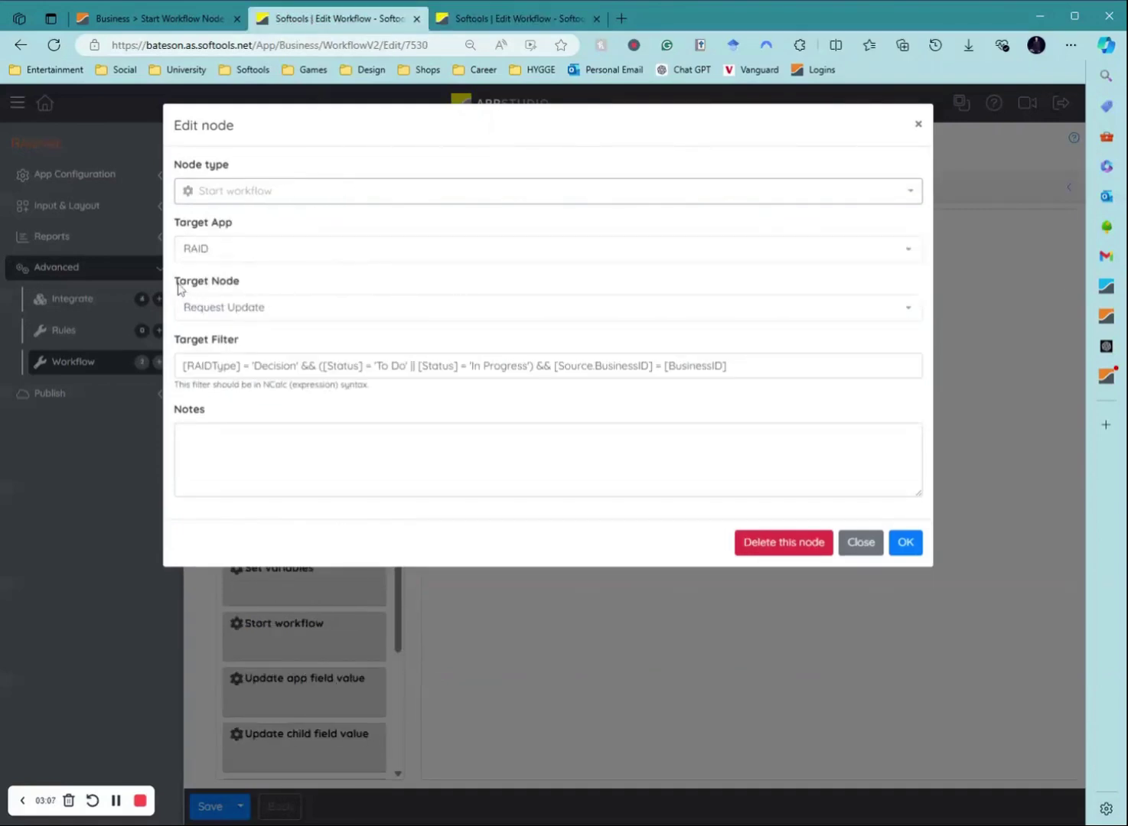
{"action": "left_click_drag", "start_coordinate": [175, 282], "coordinate": [274, 291]}
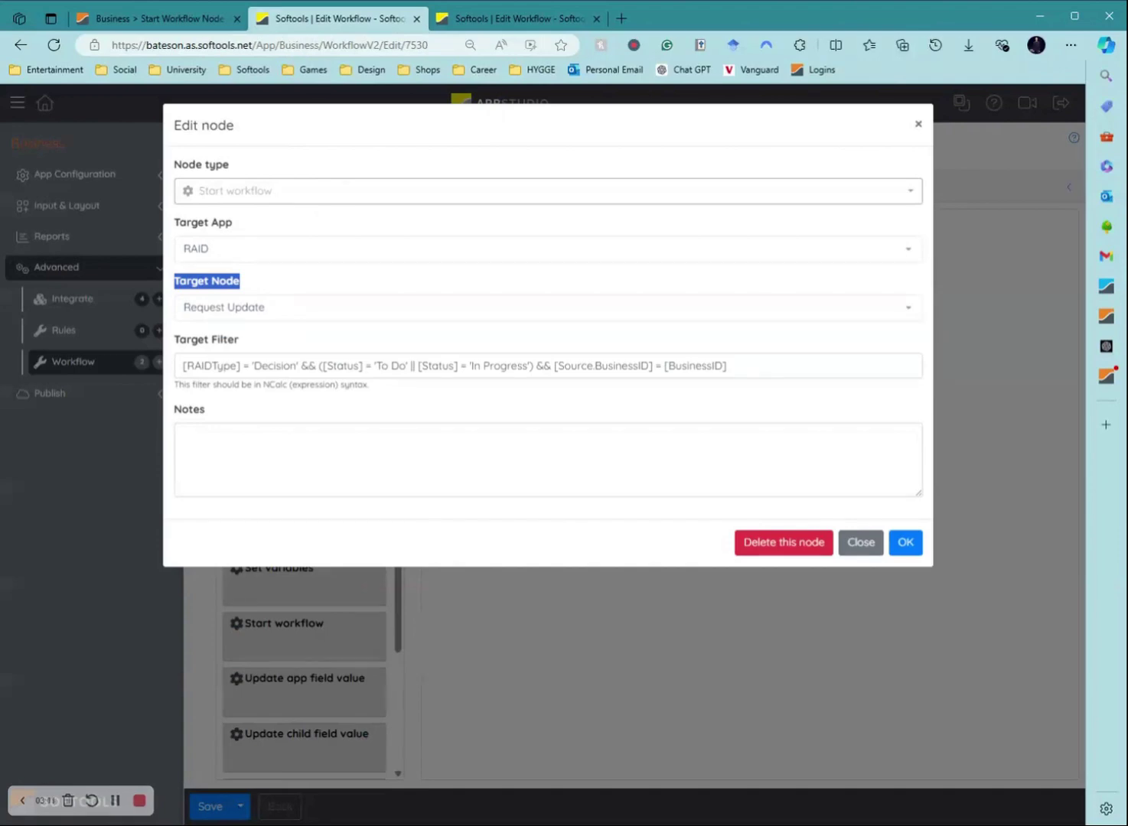
{"action": "left_click", "coordinate": [372, 273]}
Re-check the Request Update trigger identifier, then close the RAID trigger settings with OK.
{"action": "left_click", "coordinate": [475, 20]}
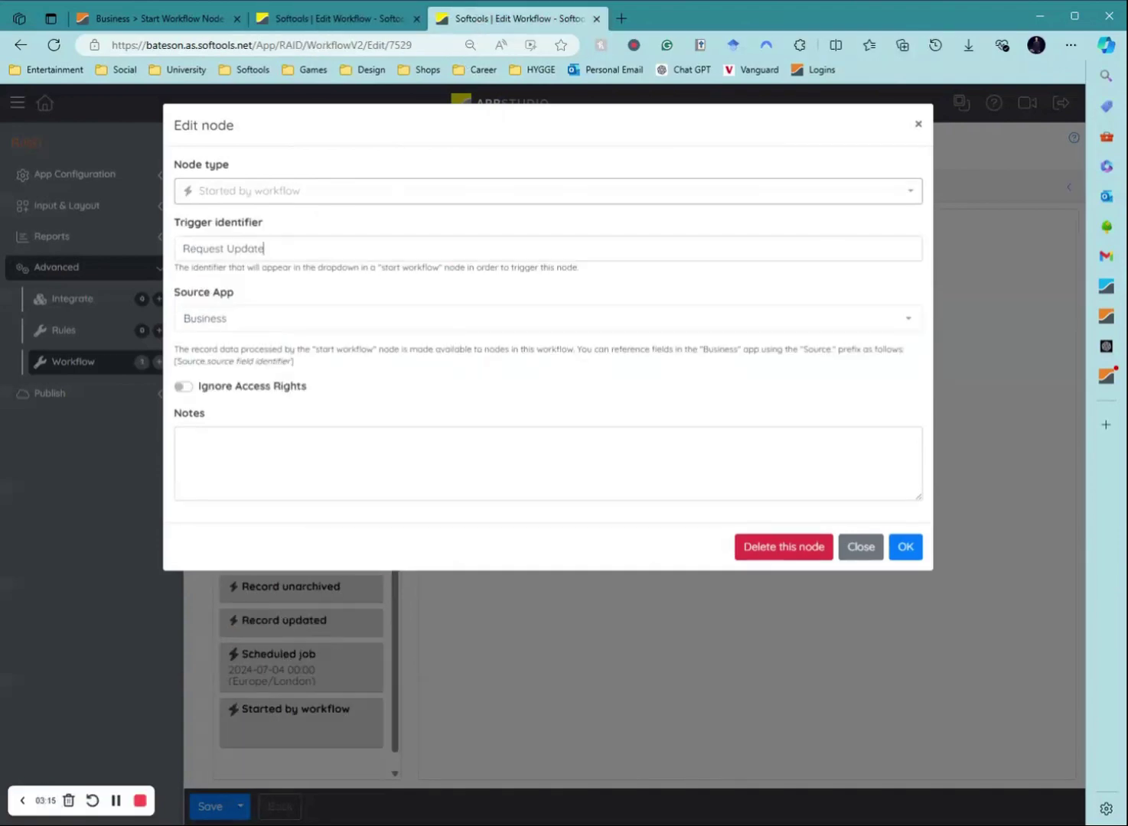
{"action": "left_click_drag", "start_coordinate": [265, 249], "coordinate": [144, 246]}
{"action": "left_click", "coordinate": [254, 297]}
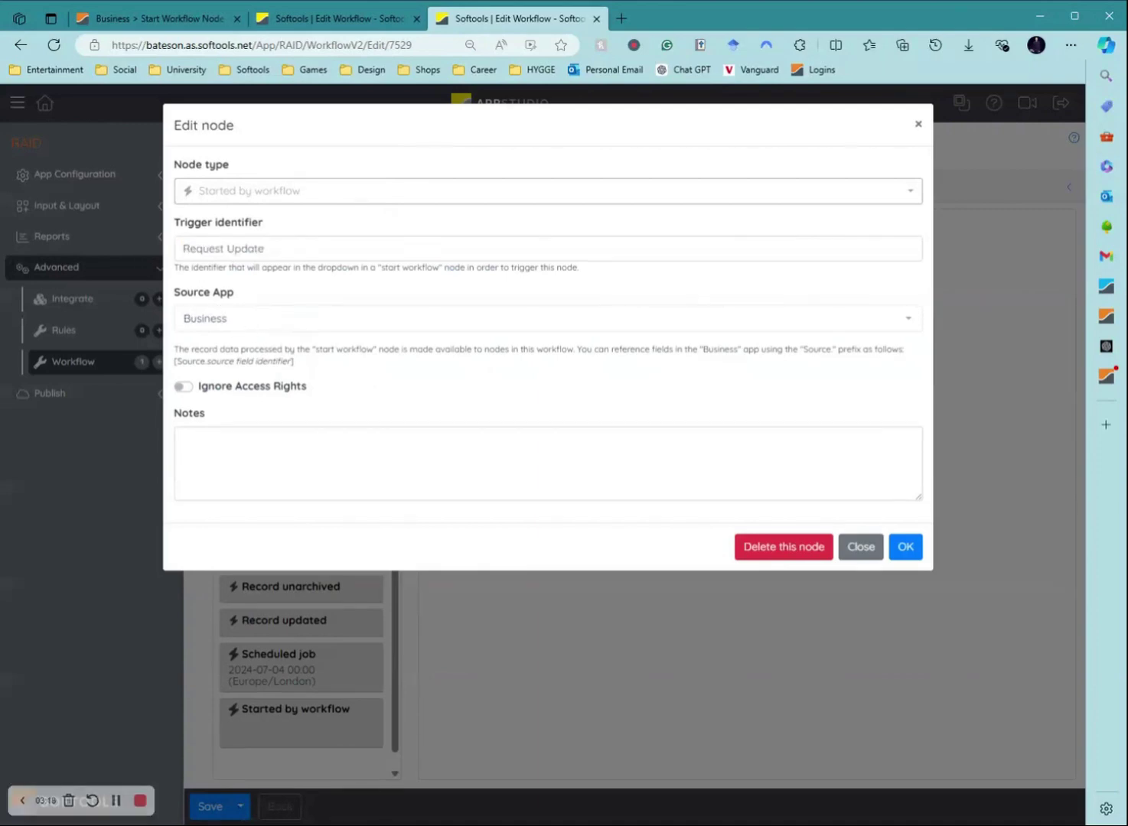
{"action": "left_click", "coordinate": [143, 19]}
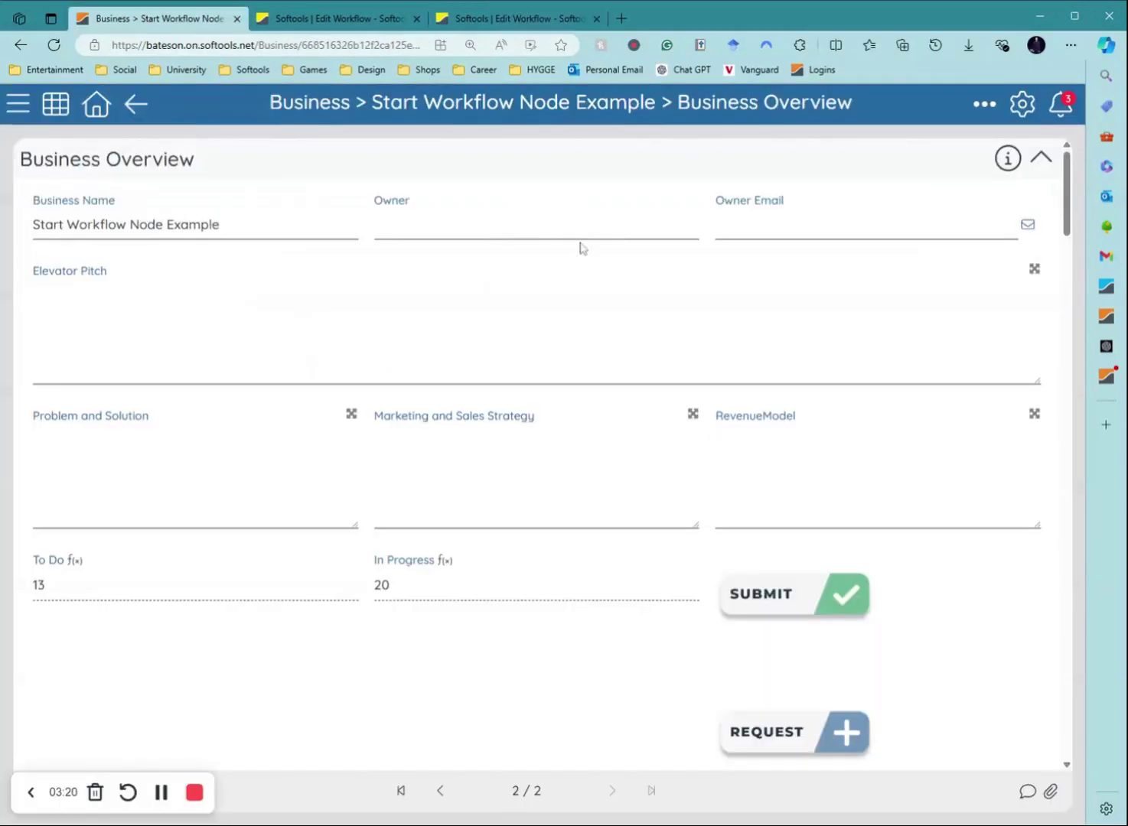
{"action": "left_click", "coordinate": [465, 20]}
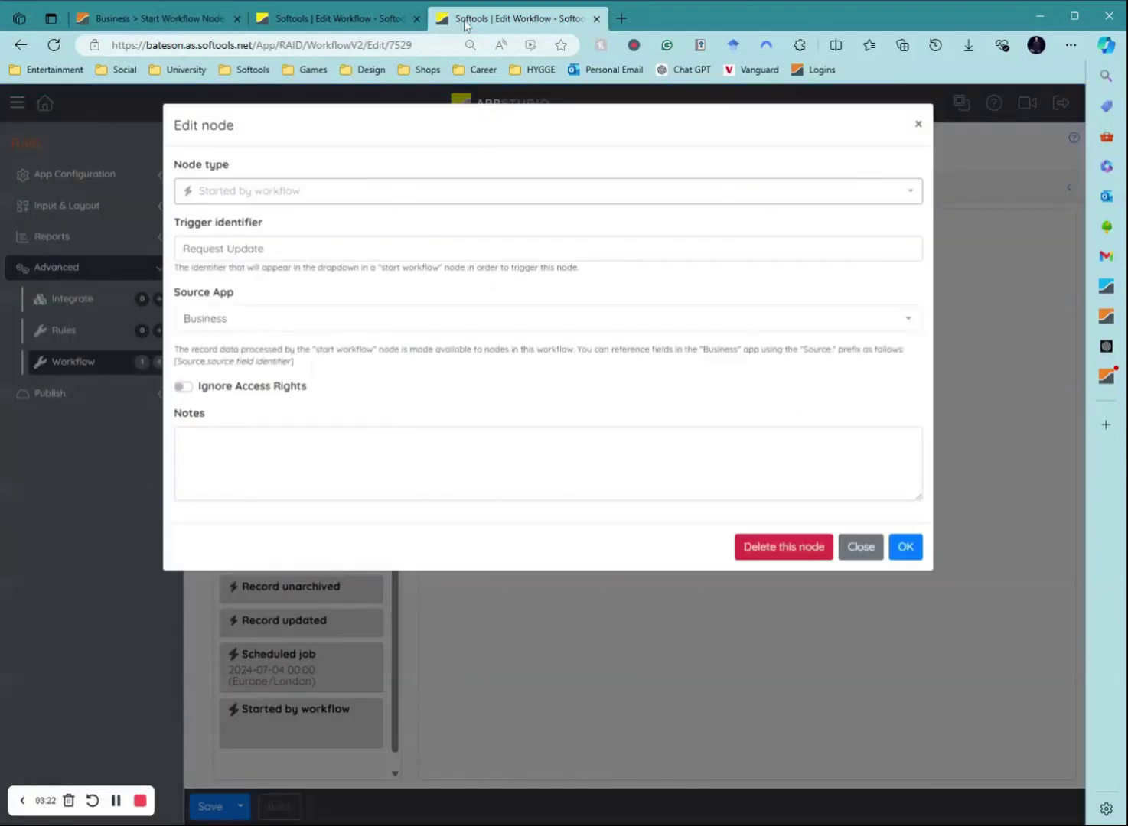
{"action": "left_click", "coordinate": [905, 546]}
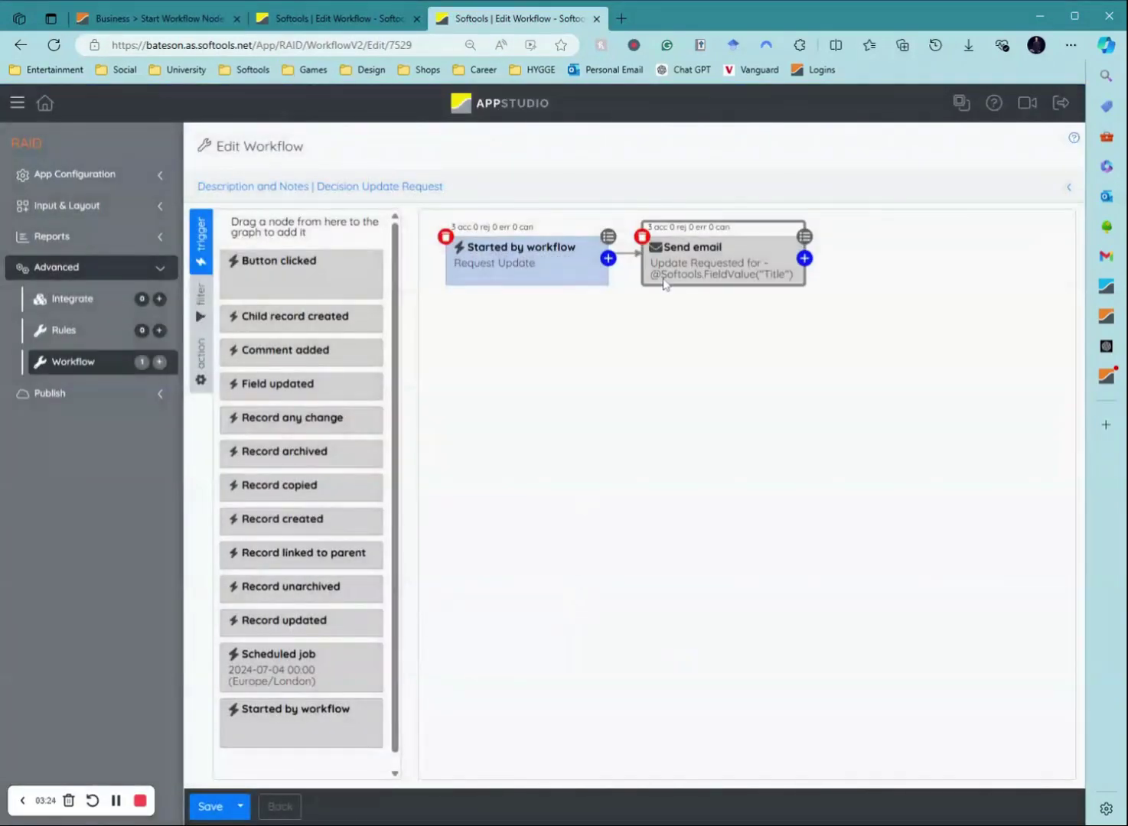
{"action": "left_click", "coordinate": [200, 355]}
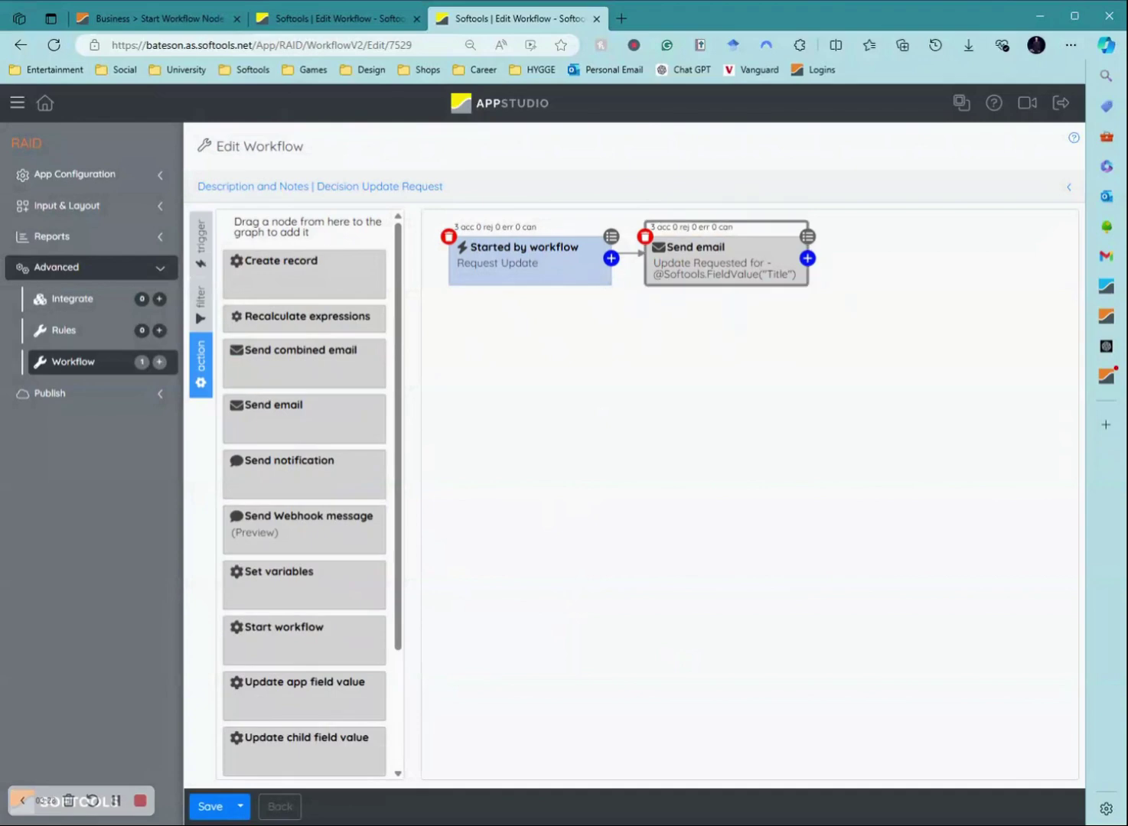
{"action": "double_click", "coordinate": [798, 277]}
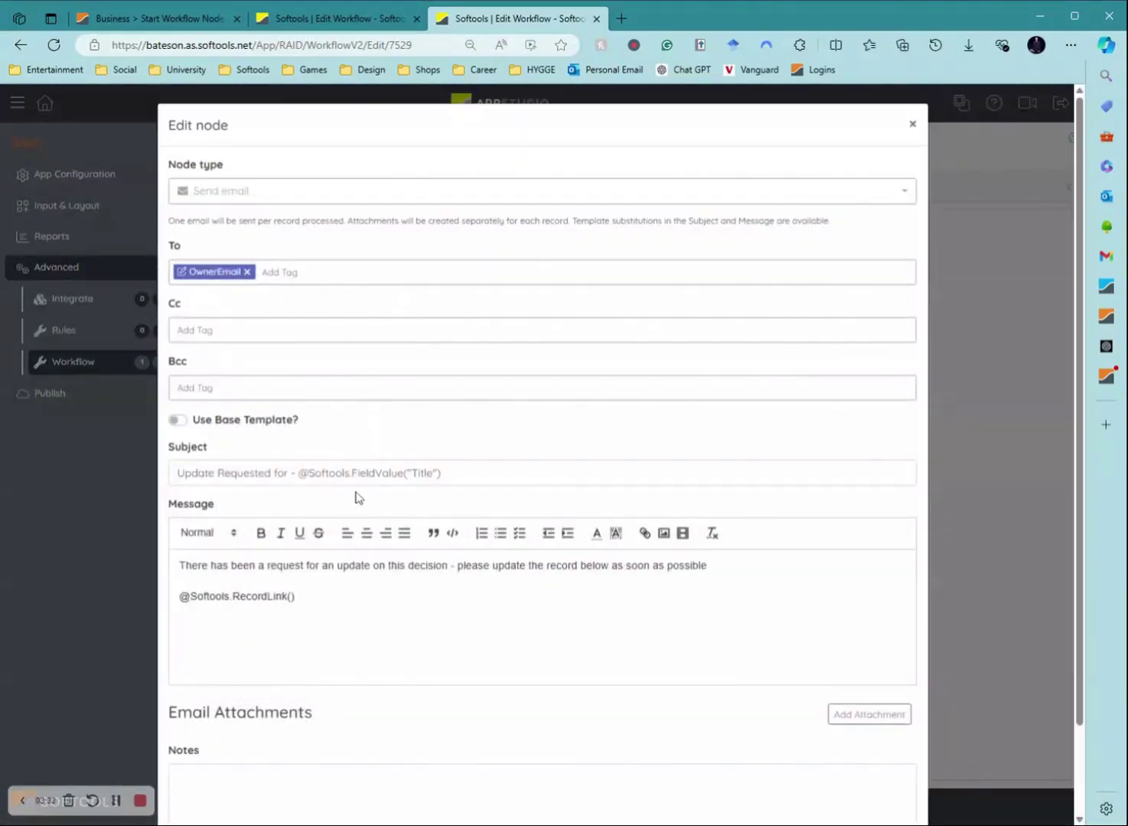
{"action": "scroll", "coordinate": [360, 497], "scroll_direction": "down", "scroll_amount": 1}
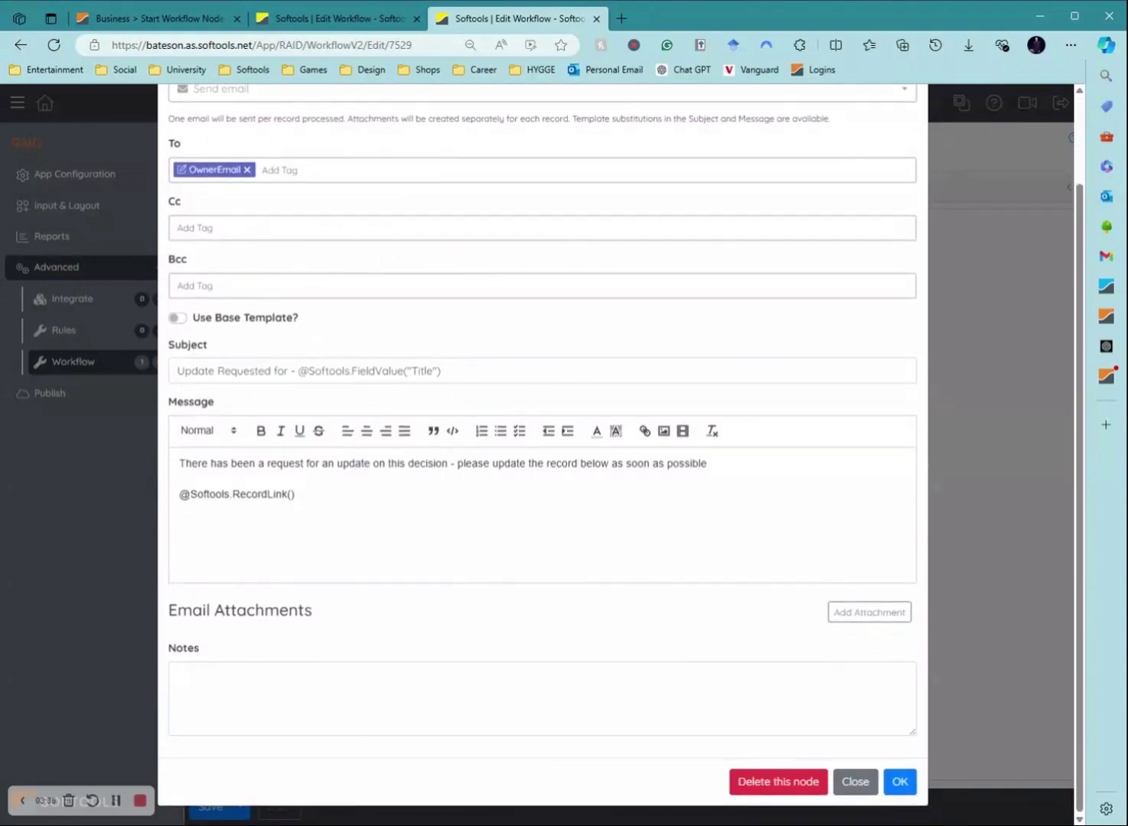
{"action": "left_click_drag", "start_coordinate": [299, 371], "coordinate": [441, 371]}
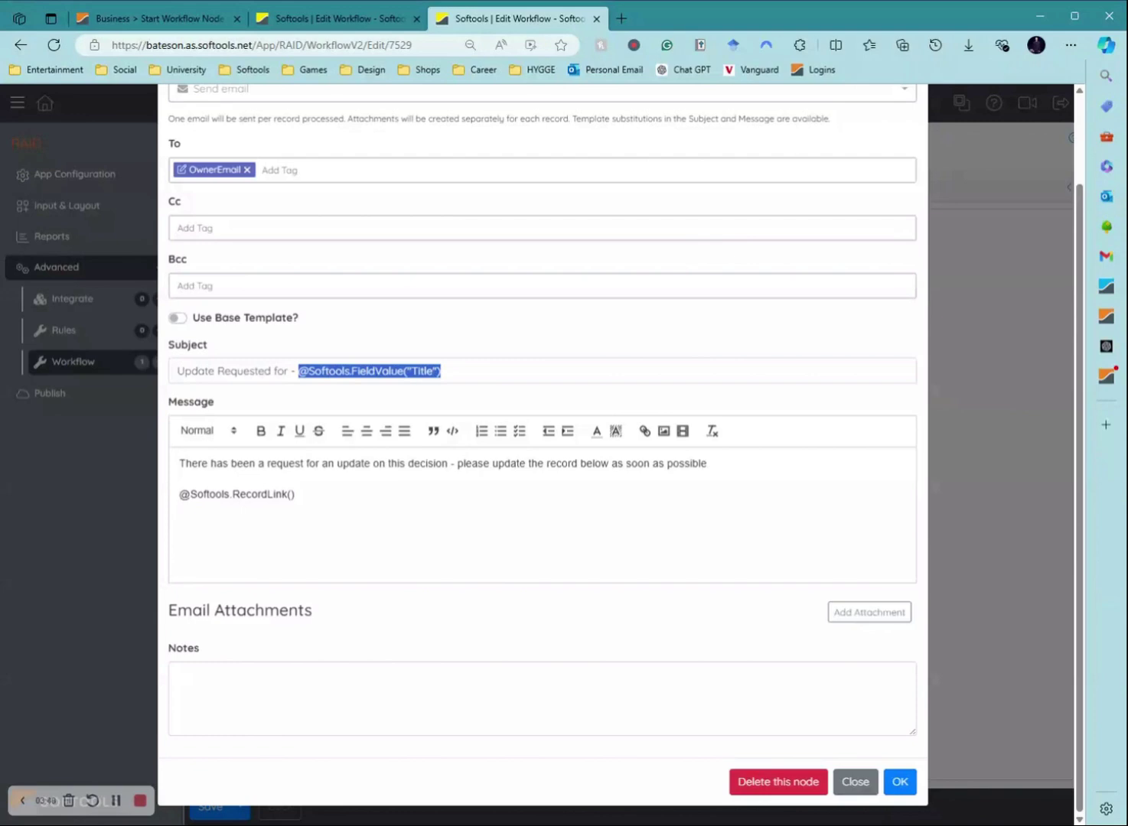
{"action": "left_click_drag", "start_coordinate": [299, 494], "coordinate": [179, 494]}
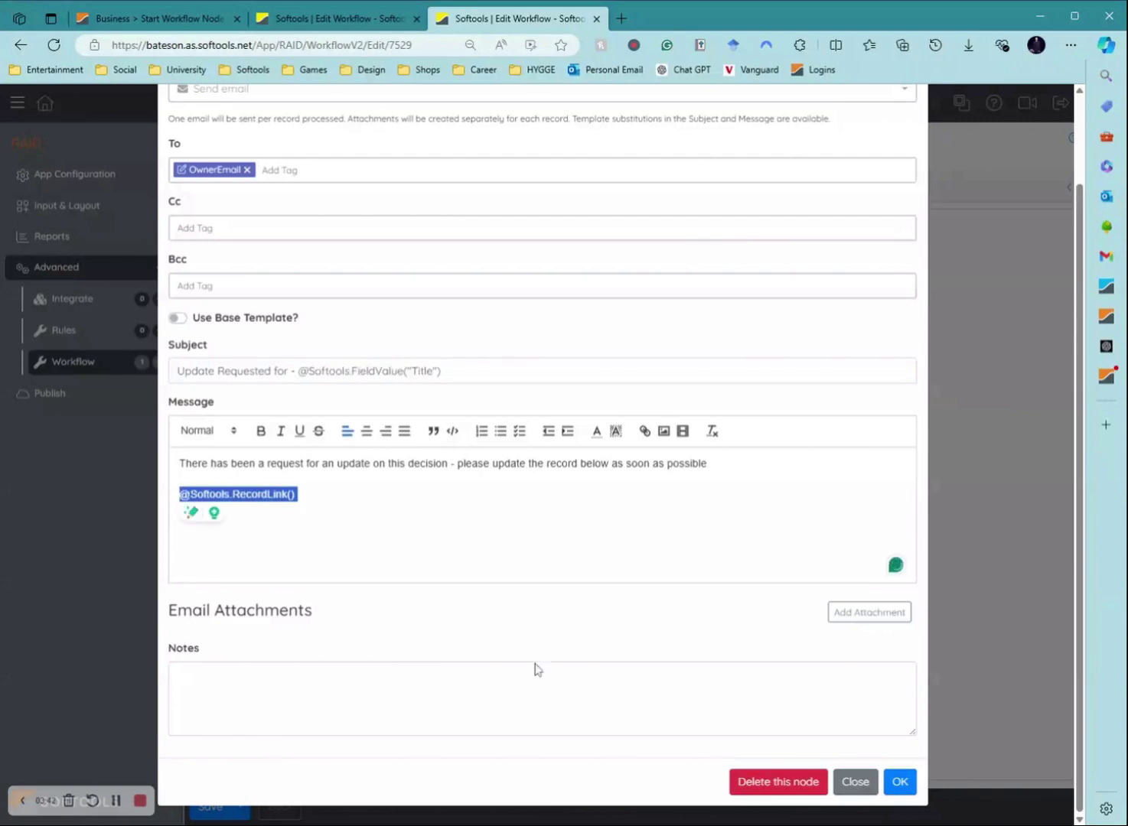
{"action": "left_click", "coordinate": [854, 781]}
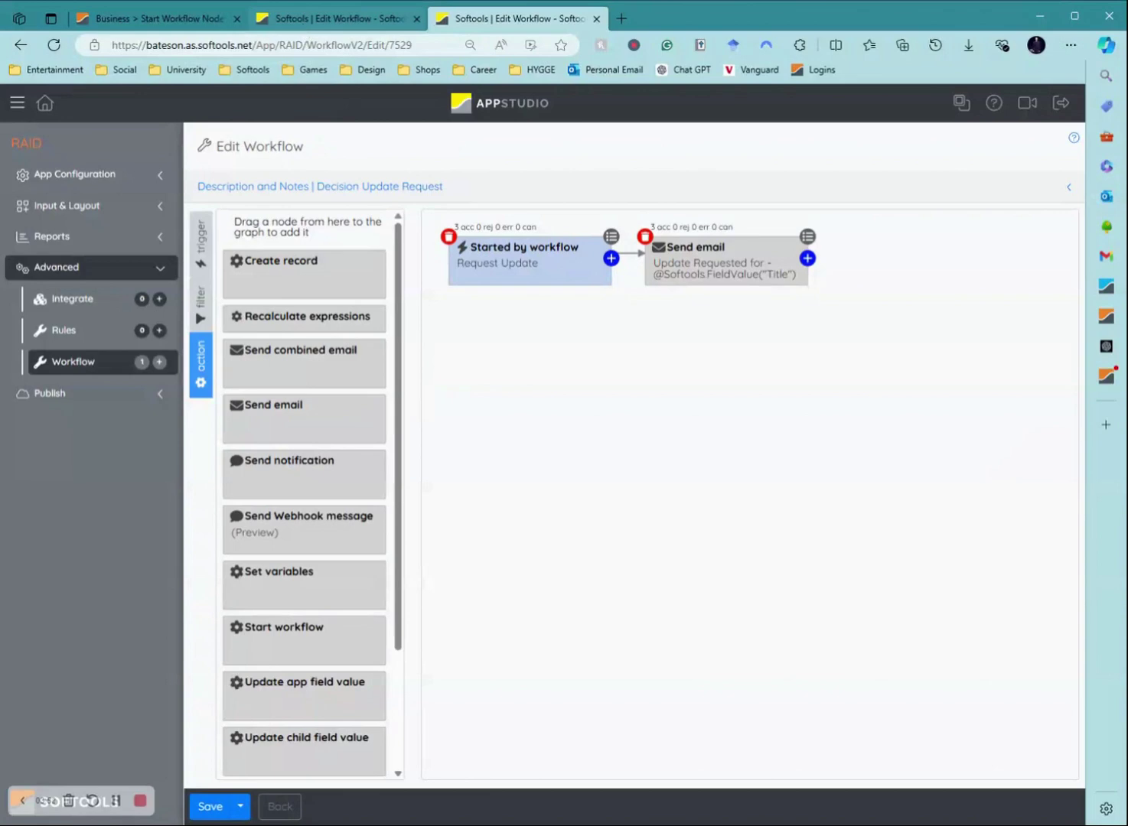
Close the open node settings in the Business workflow editor.
{"action": "left_click", "coordinate": [153, 18]}
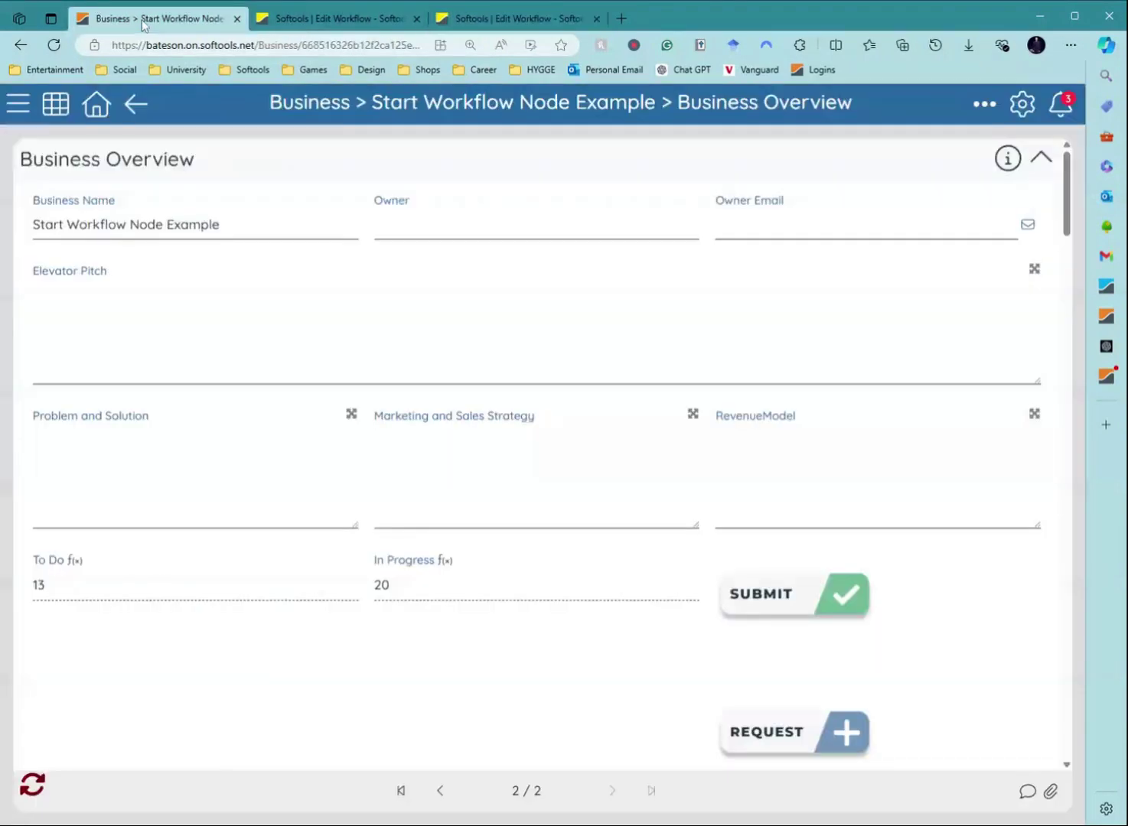
{"action": "left_click", "coordinate": [312, 18]}
{"action": "left_click", "coordinate": [848, 552]}
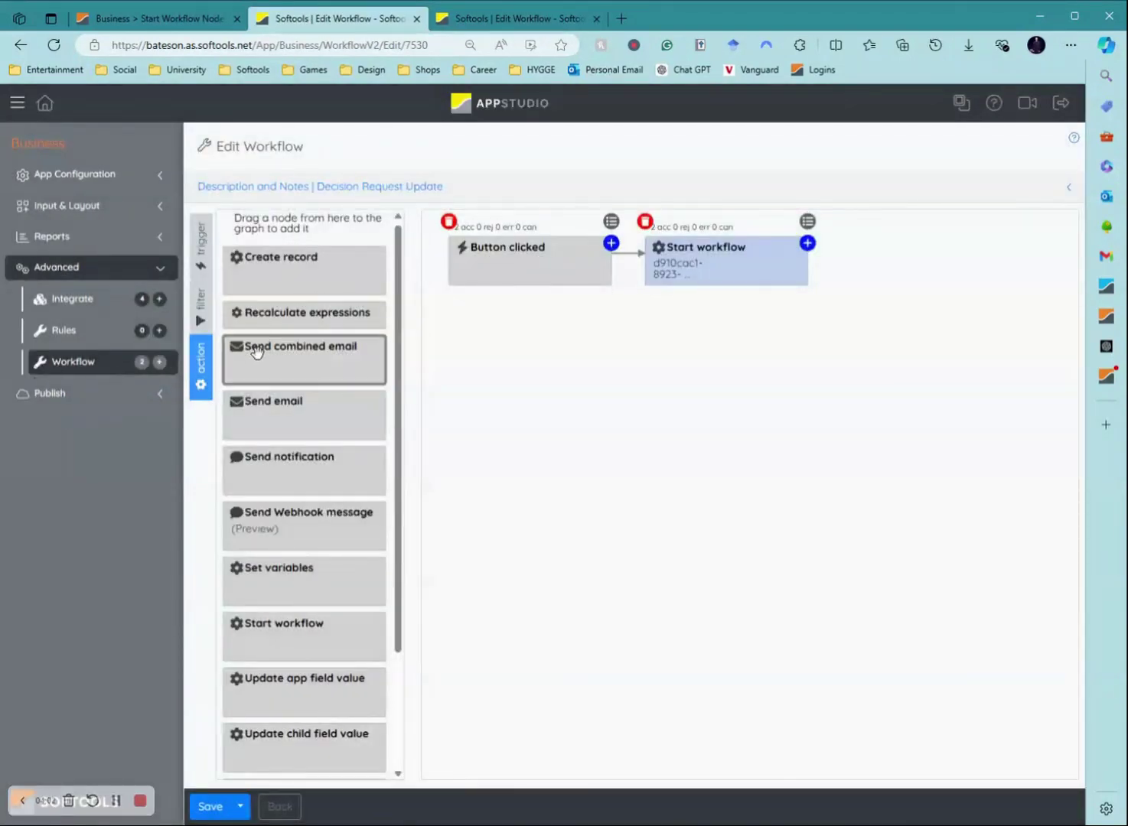
{"action": "left_click", "coordinate": [157, 16]}
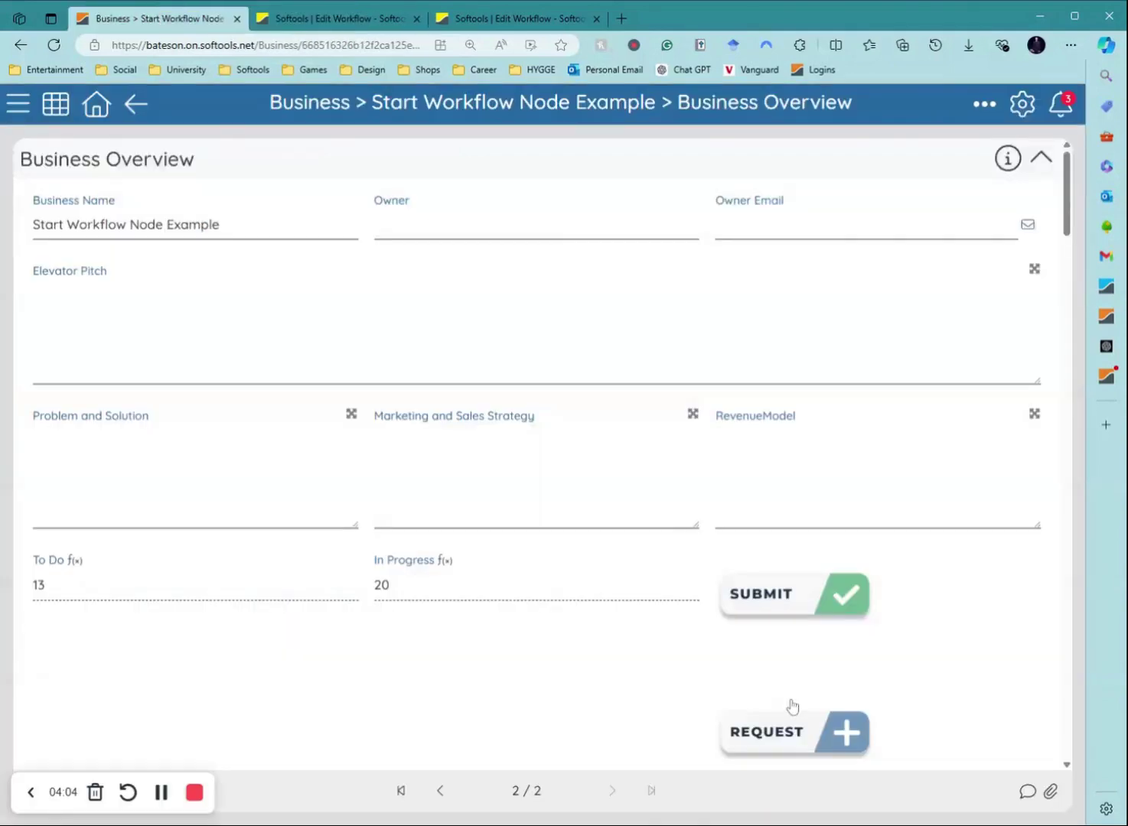
{"action": "left_click", "coordinate": [336, 20]}
Drag a Start workflow action from the action palette onto the Business workflow graph.
{"action": "left_click", "coordinate": [201, 243]}
{"action": "mouse_move", "coordinate": [284, 272]}
{"action": "left_mouse_down"}
{"action": "mouse_move", "coordinate": [524, 285]}
{"action": "mouse_move", "coordinate": [299, 277]}
{"action": "left_mouse_up"}
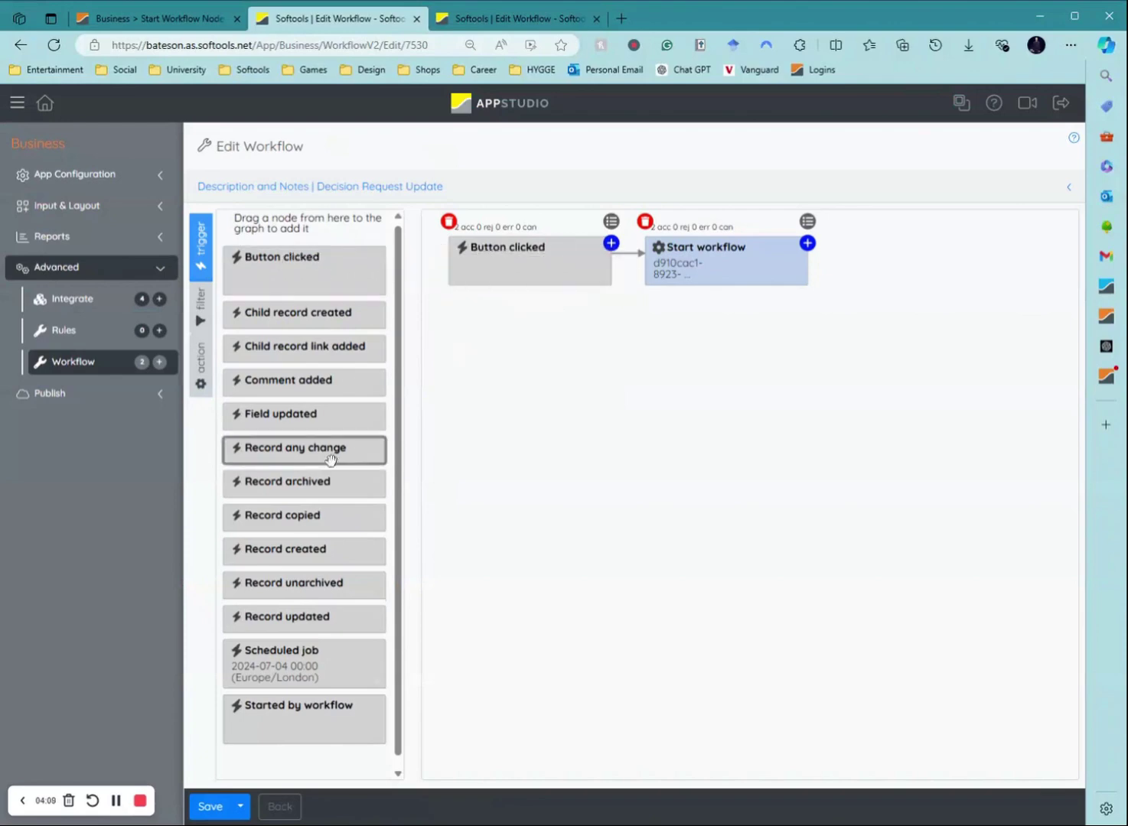
{"action": "left_click", "coordinate": [201, 360]}
{"action": "scroll", "coordinate": [312, 470], "scroll_direction": "down", "scroll_amount": 3}
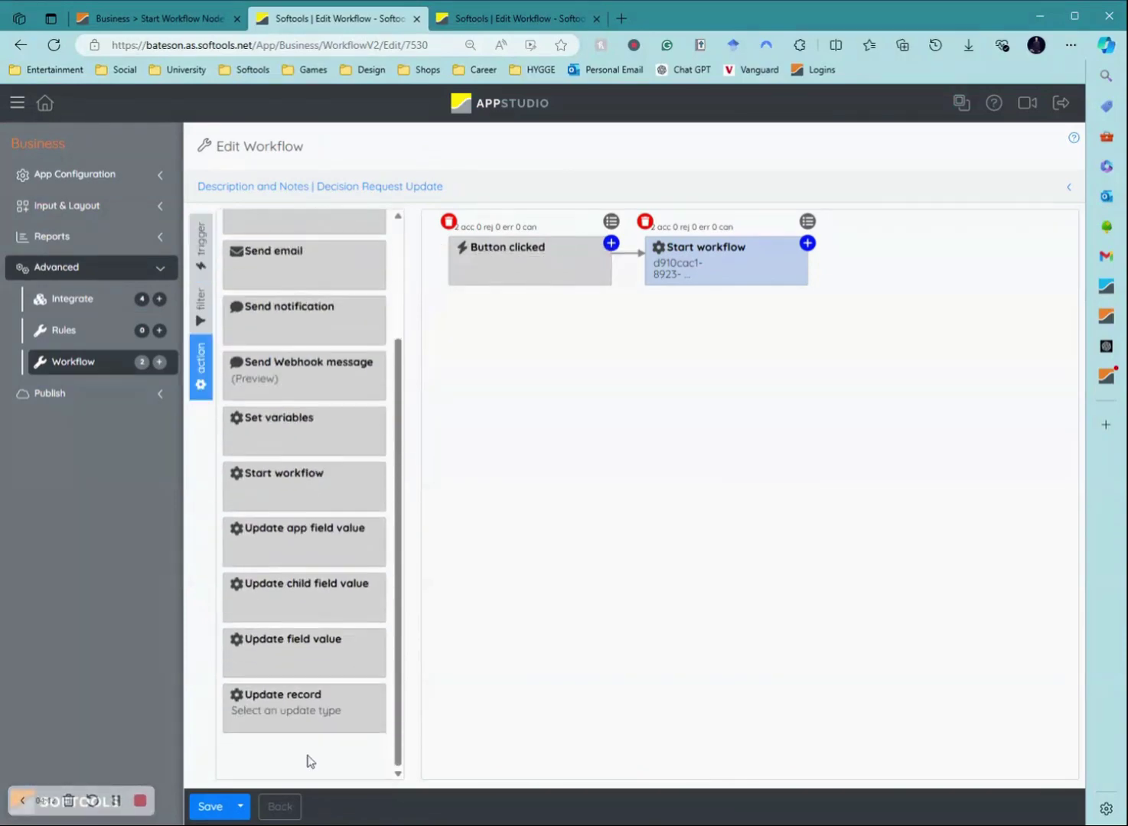
{"action": "left_click_drag", "start_coordinate": [252, 493], "coordinate": [571, 274]}
{"action": "double_click", "coordinate": [654, 284]}
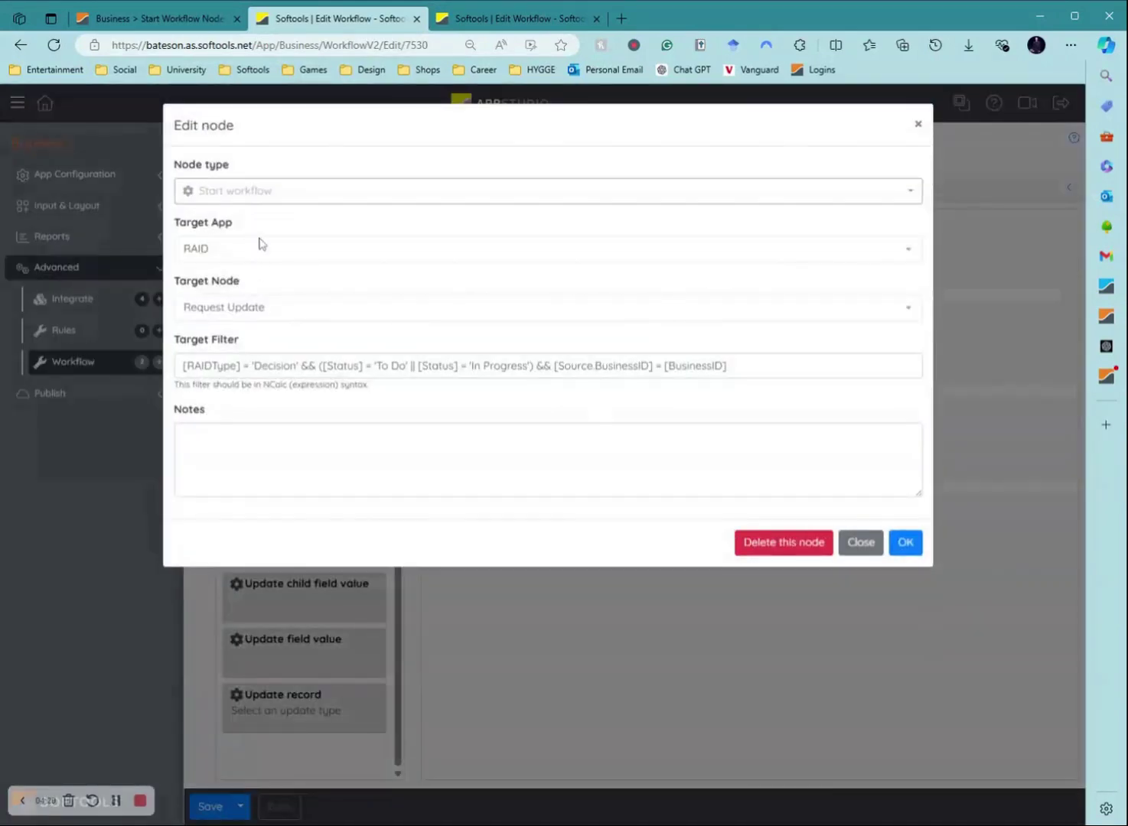
{"action": "left_click", "coordinate": [475, 23]}
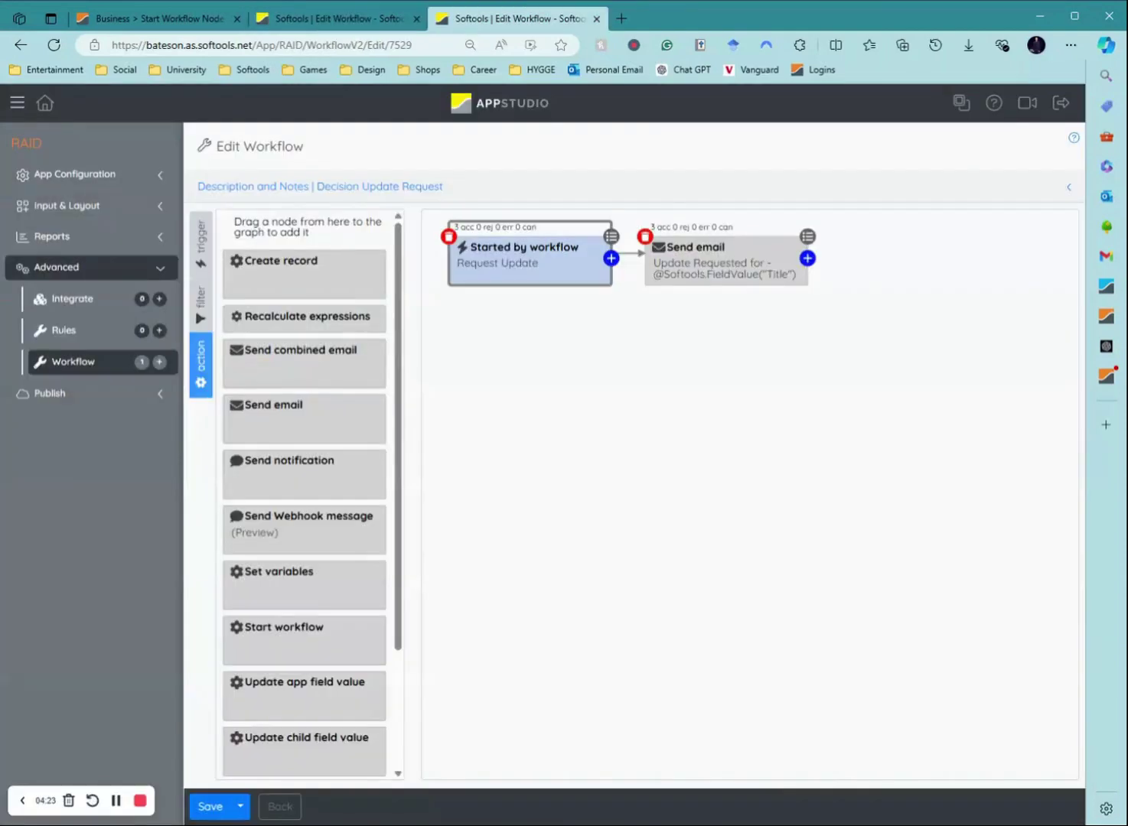
{"action": "left_click", "coordinate": [325, 21]}
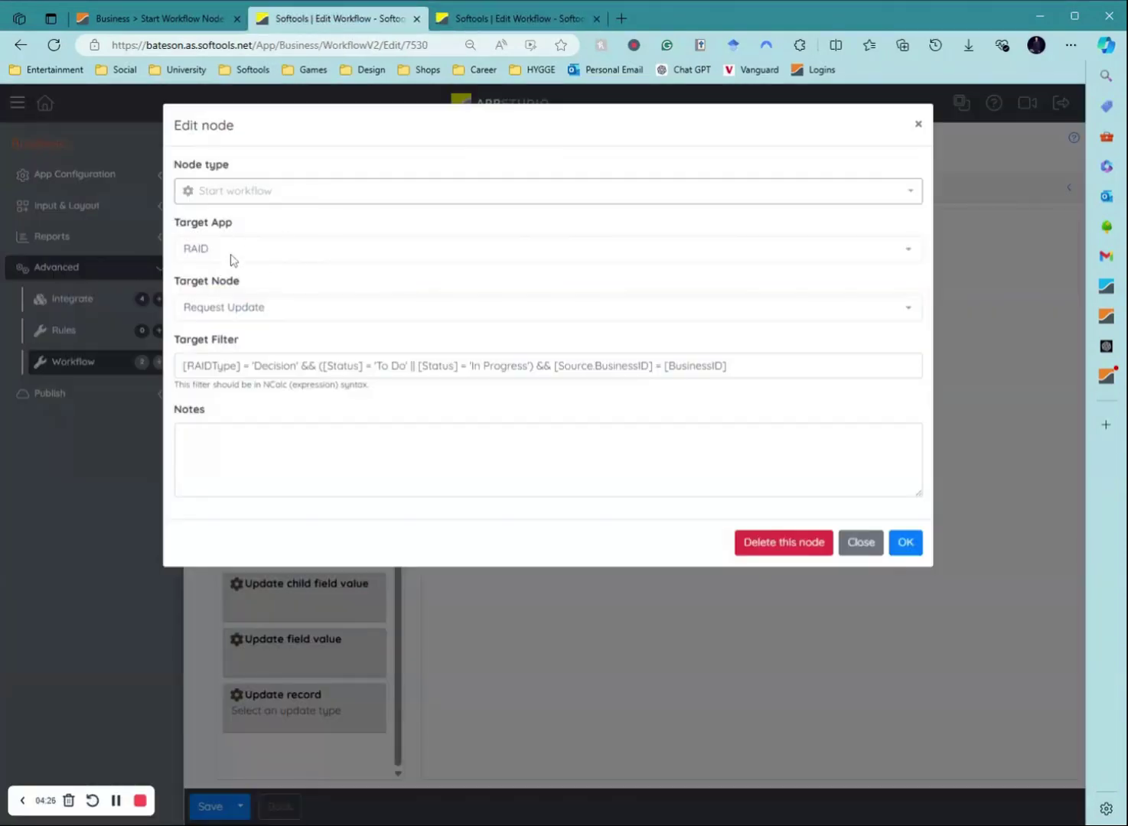
{"action": "left_click", "coordinate": [246, 307]}
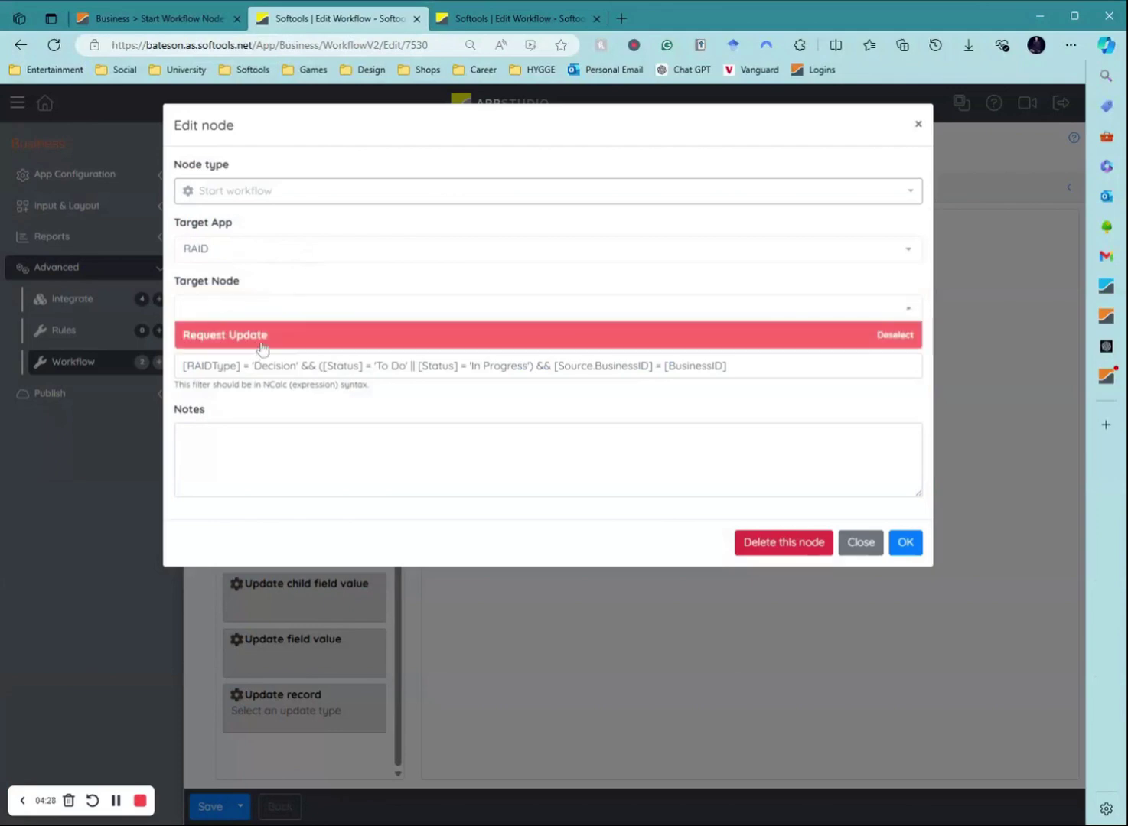
{"action": "left_click", "coordinate": [258, 280]}
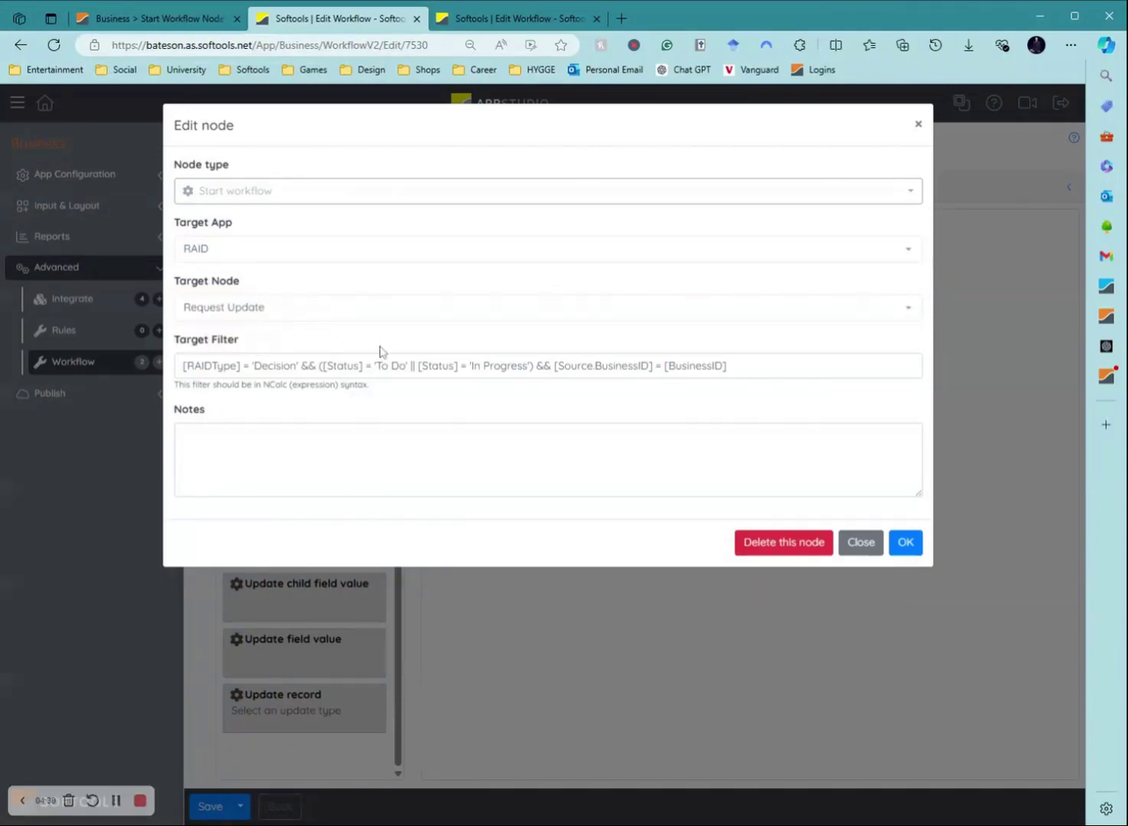
{"action": "left_click_drag", "start_coordinate": [727, 366], "coordinate": [164, 403]}
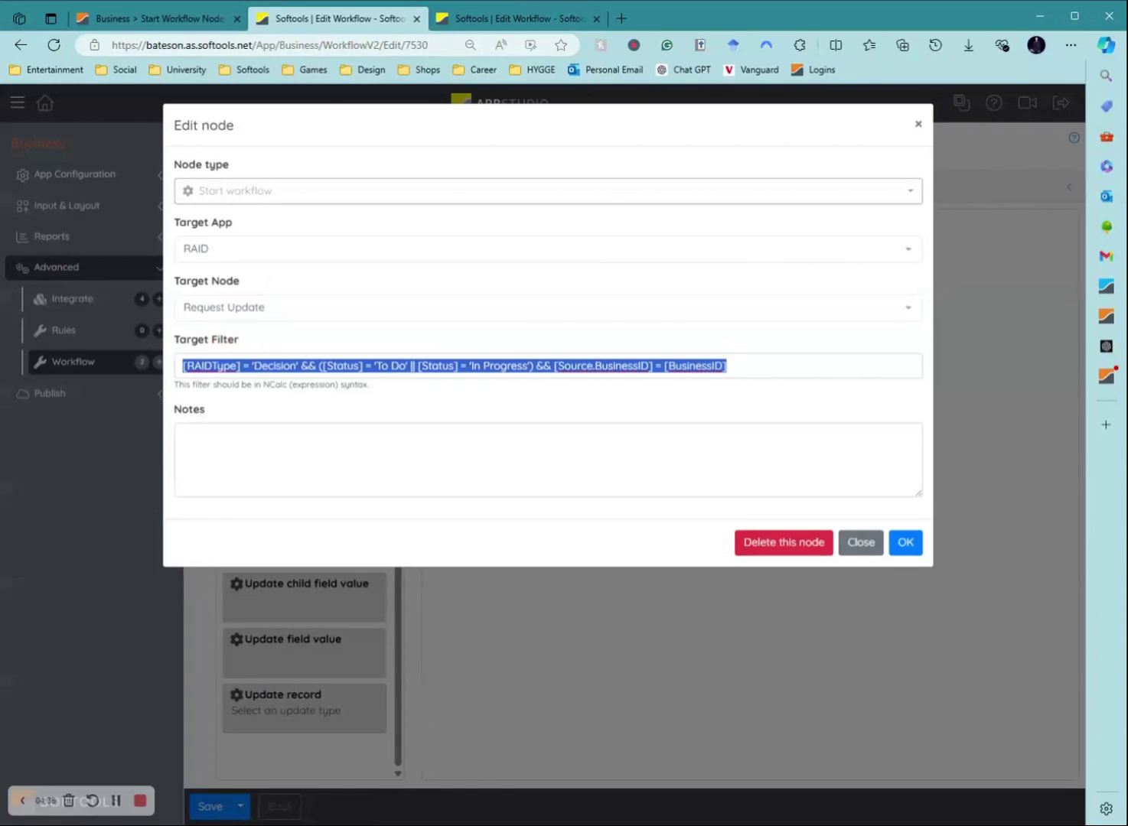
{"action": "left_click", "coordinate": [534, 367]}
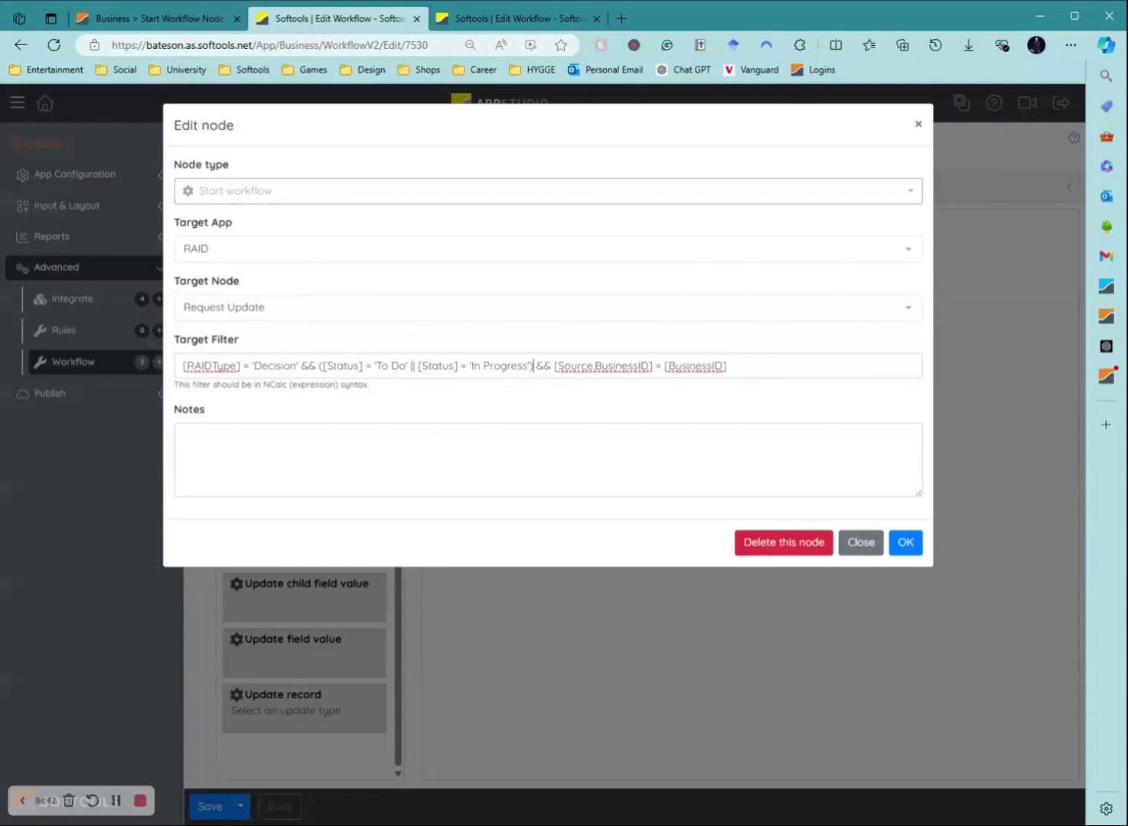
{"action": "left_click_drag", "start_coordinate": [181, 366], "coordinate": [300, 366]}
{"action": "double_click", "coordinate": [275, 366]}
{"action": "left_click", "coordinate": [267, 366]}
{"action": "left_click_drag", "start_coordinate": [318, 366], "coordinate": [533, 366]}
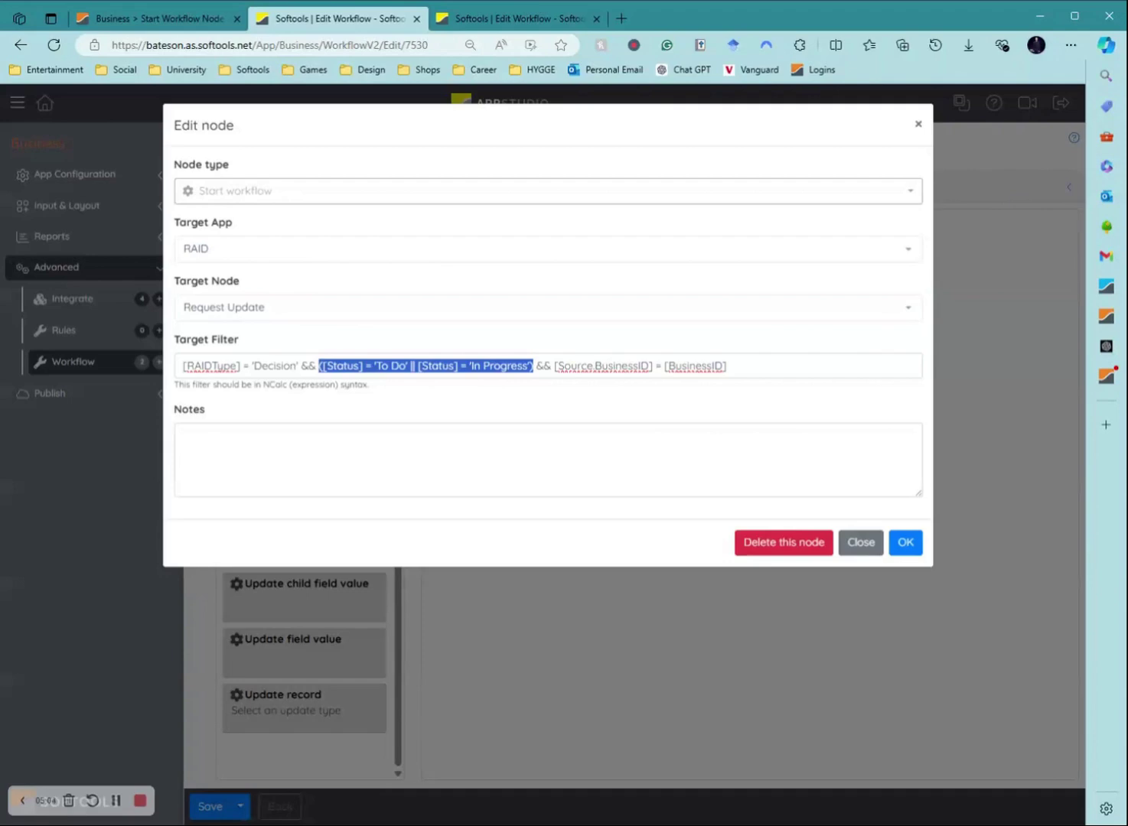
{"action": "left_click", "coordinate": [543, 365]}
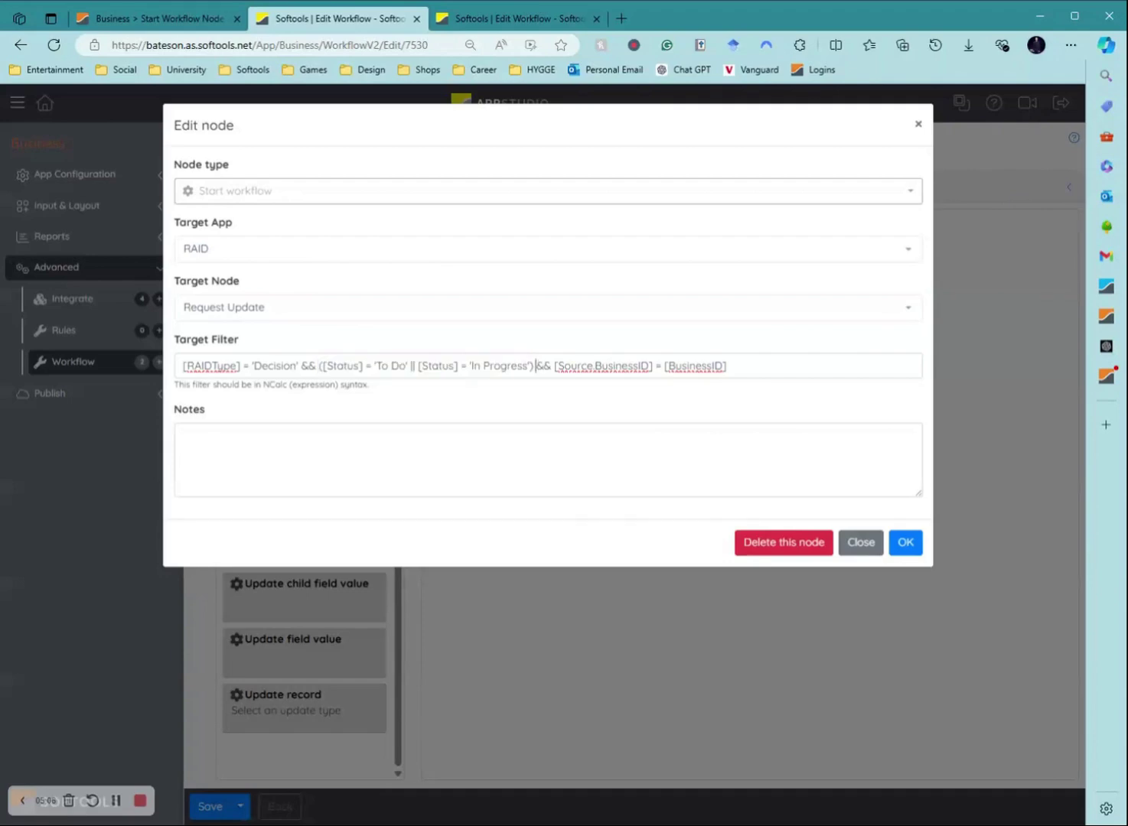
Point out the BusinessID matching condition in the Target Filter and check the record's Decisions.
{"action": "left_click_drag", "start_coordinate": [536, 365], "coordinate": [727, 365]}
{"action": "left_click", "coordinate": [726, 366]}
{"action": "double_click", "coordinate": [637, 366]}
{"action": "left_click", "coordinate": [153, 25]}
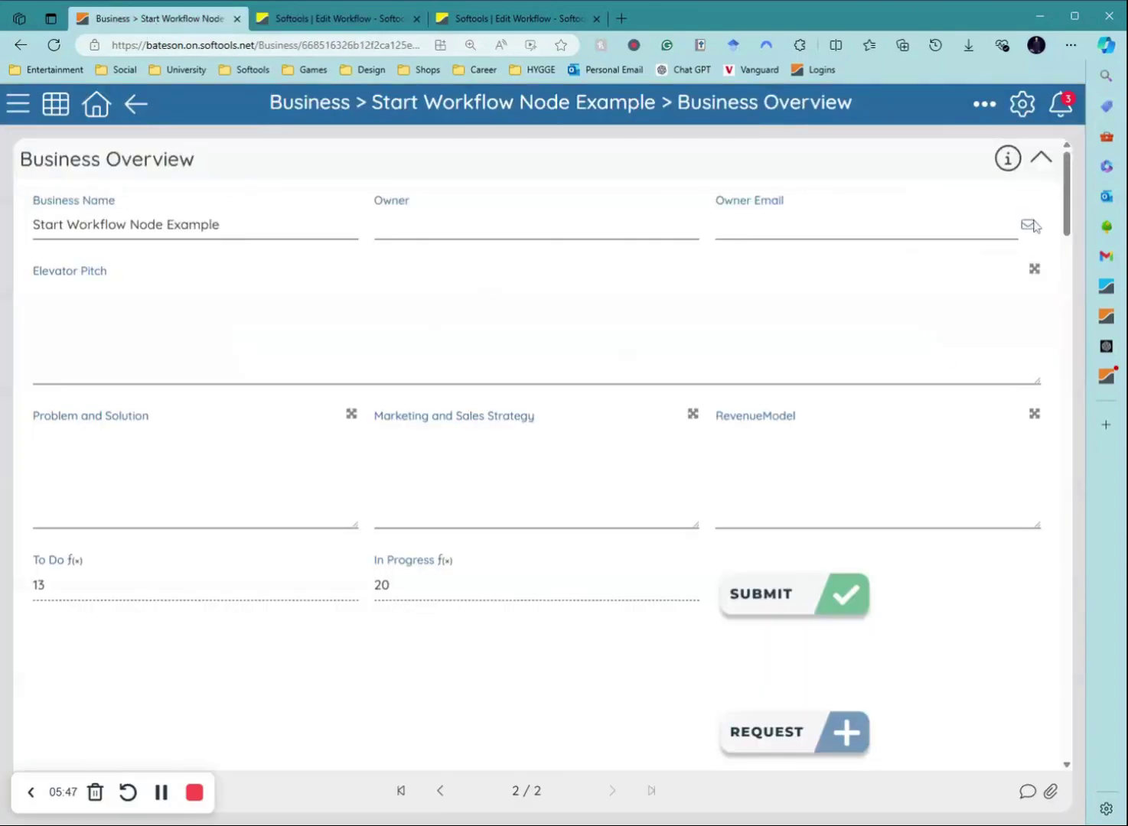
{"action": "left_click_drag", "start_coordinate": [1069, 201], "coordinate": [957, 713]}
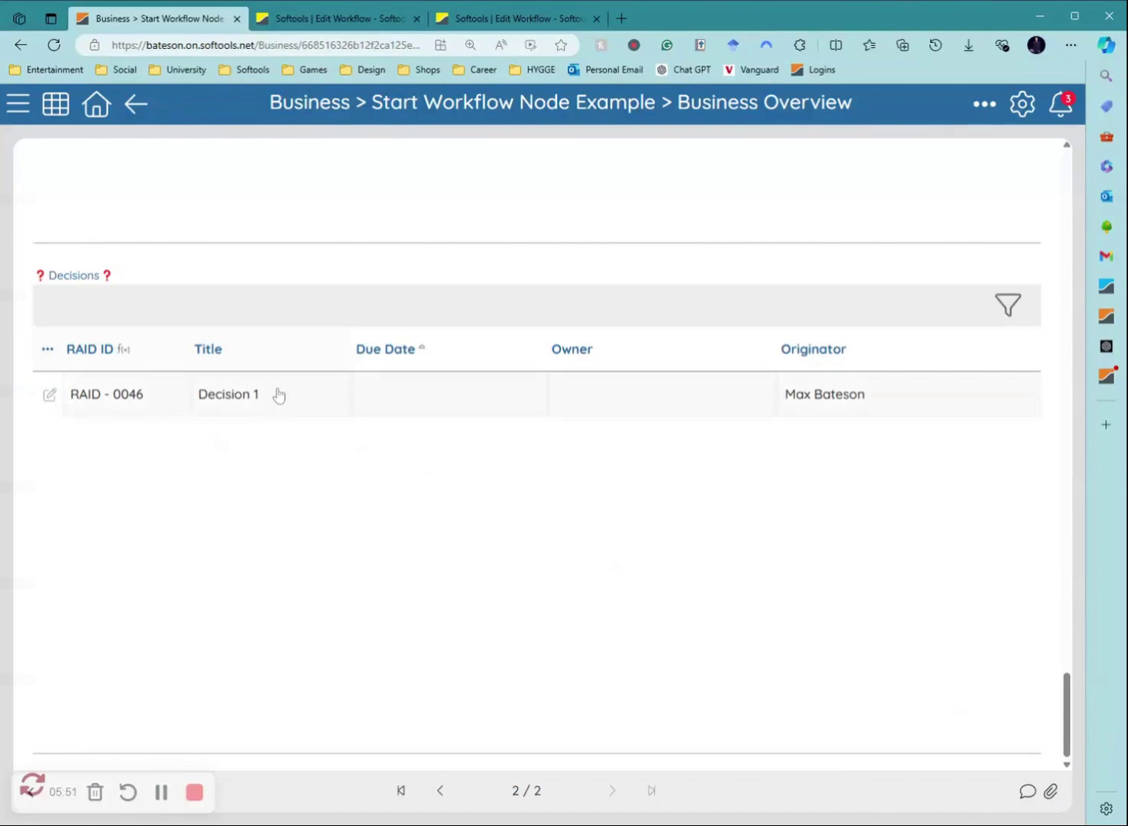
{"action": "left_click", "coordinate": [326, 19]}
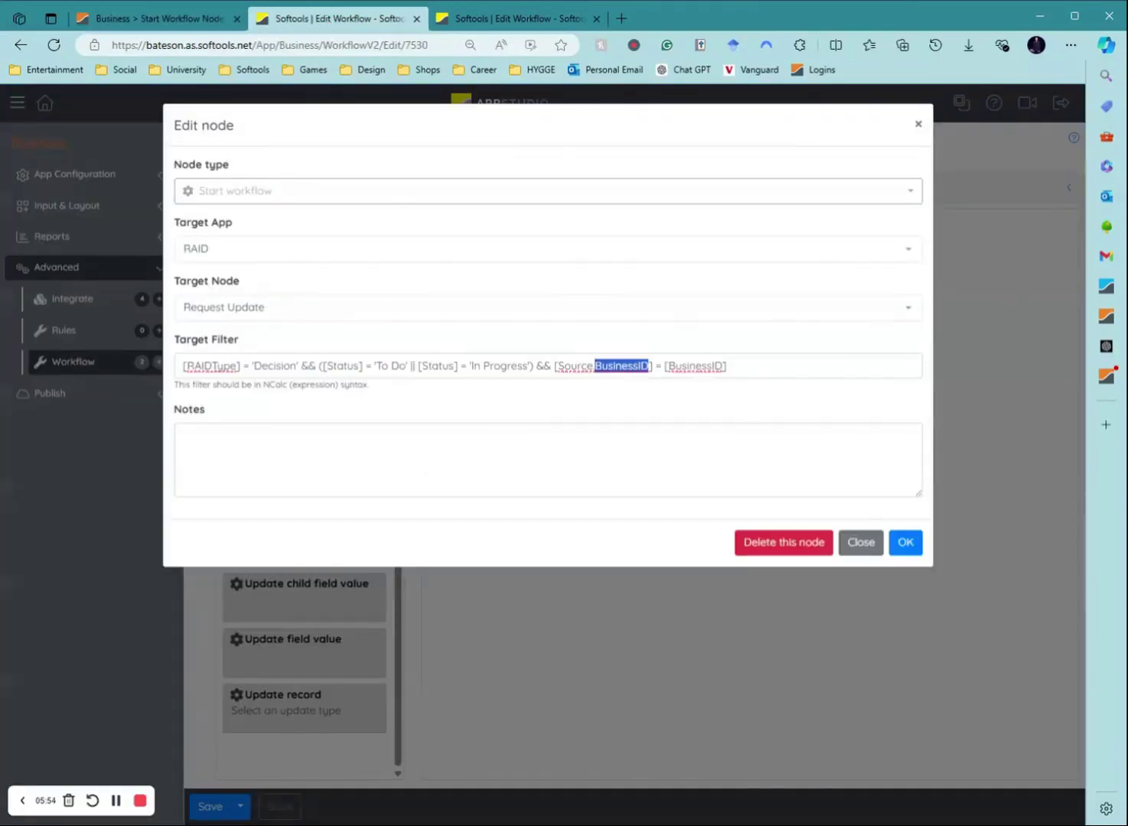
Walk through the Source BusinessID and BusinessID filter terms, leaving the filter unchanged.
{"action": "double_click", "coordinate": [575, 365]}
{"action": "double_click", "coordinate": [601, 366]}
{"action": "left_click", "coordinate": [675, 366]}
{"action": "double_click", "coordinate": [675, 365]}
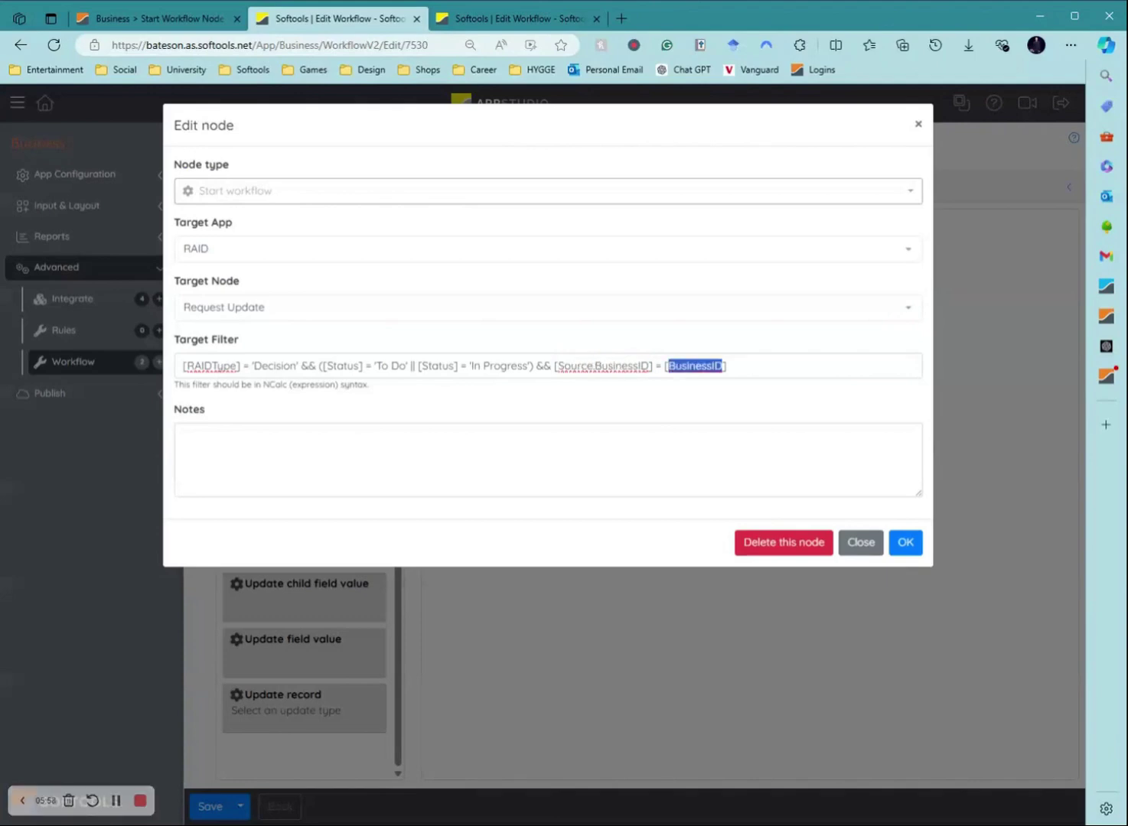
{"action": "left_click", "coordinate": [727, 366]}
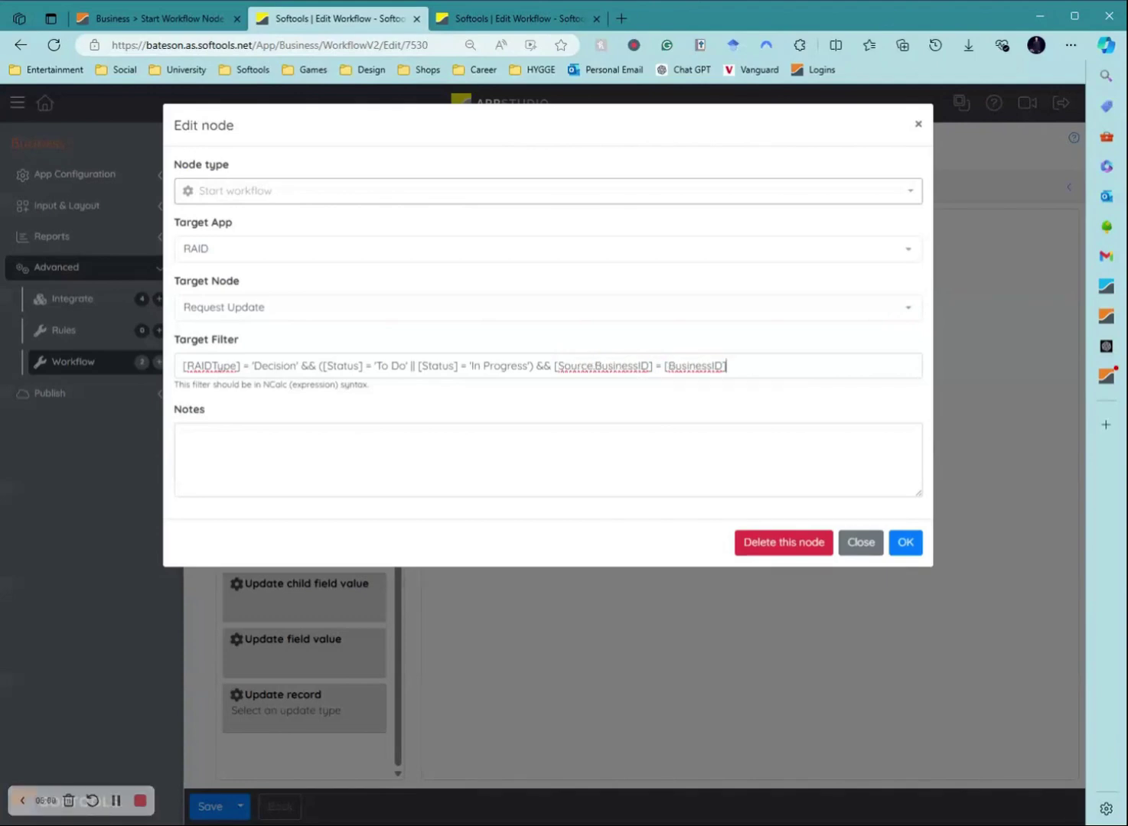
Glance at the Business record, select the whole Target Filter, and confirm the Start workflow settings.
{"action": "left_click", "coordinate": [150, 28]}
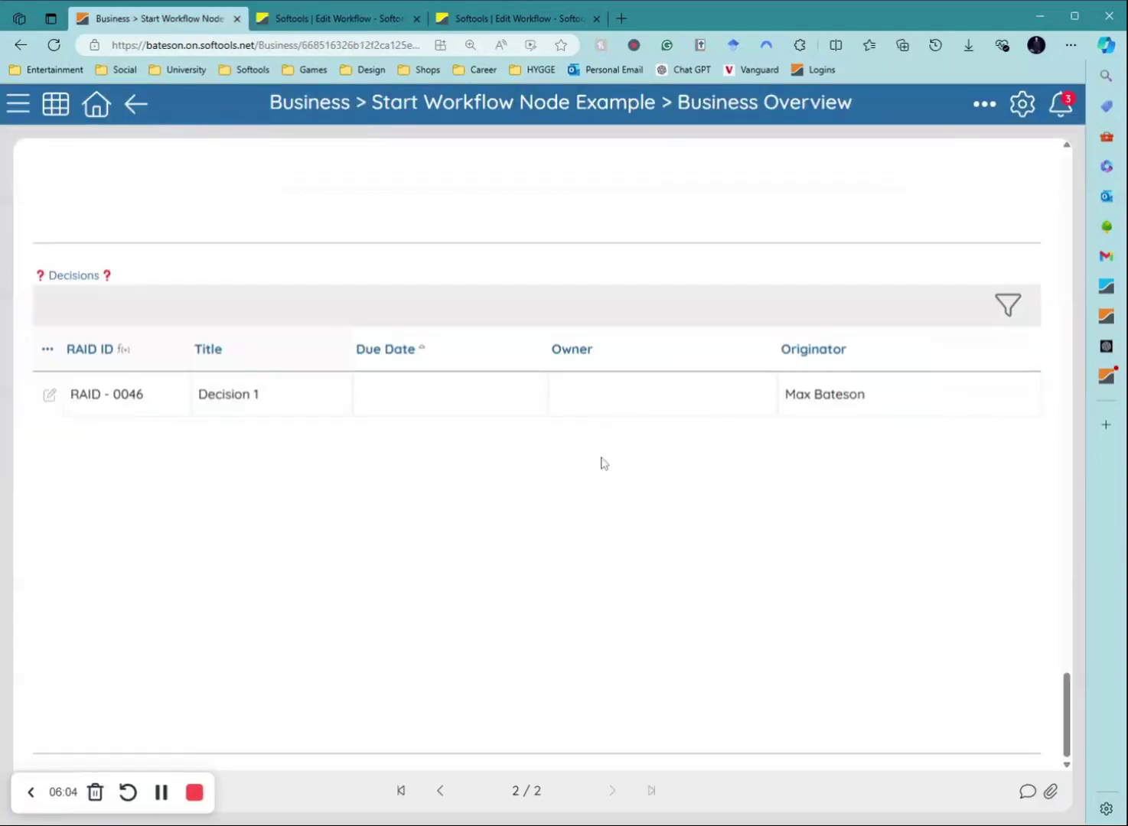
{"action": "left_click_drag", "start_coordinate": [1079, 703], "coordinate": [1056, 245]}
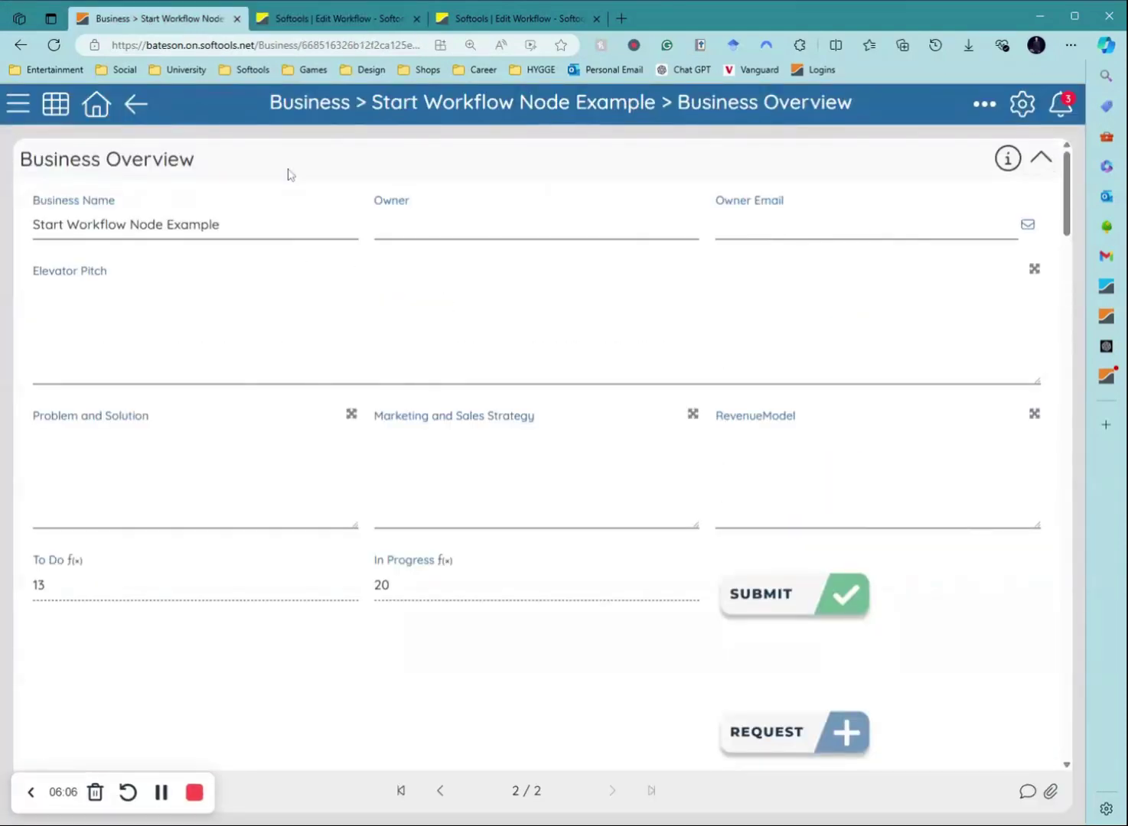
{"action": "left_click", "coordinate": [322, 18]}
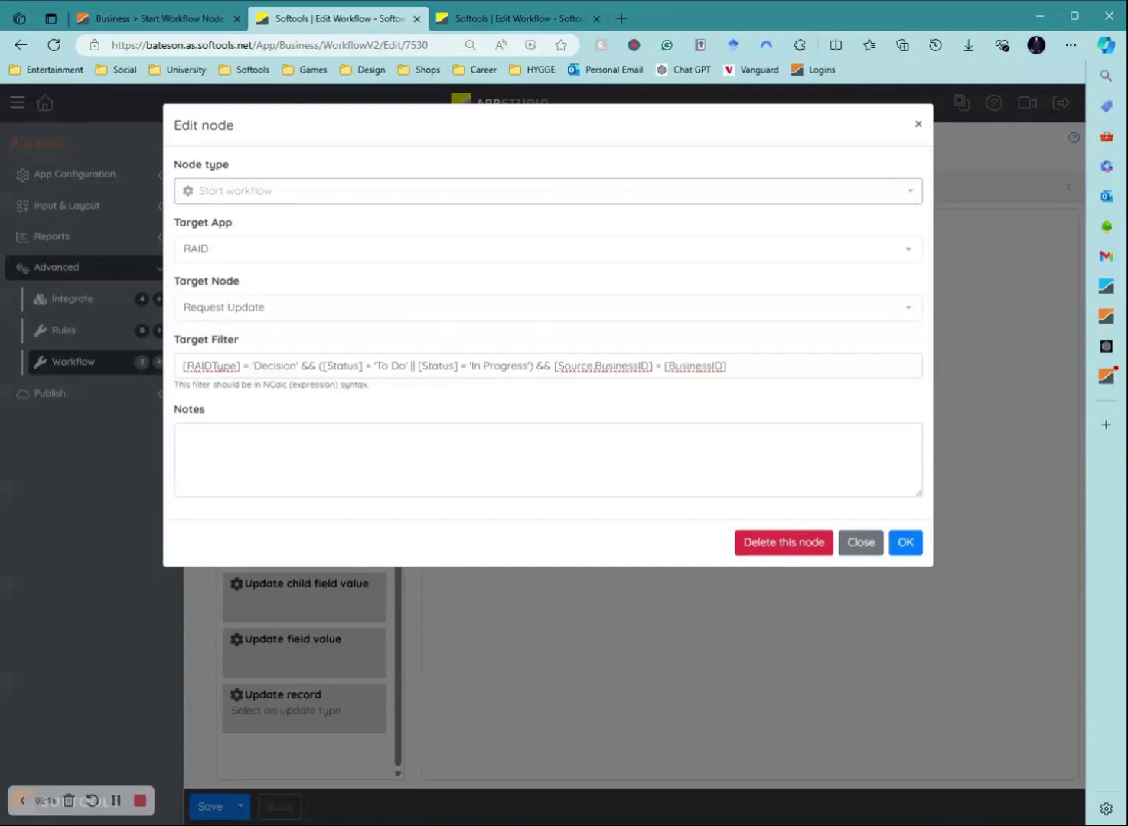
{"action": "left_click", "coordinate": [762, 351]}
{"action": "triple_click", "coordinate": [727, 365]}
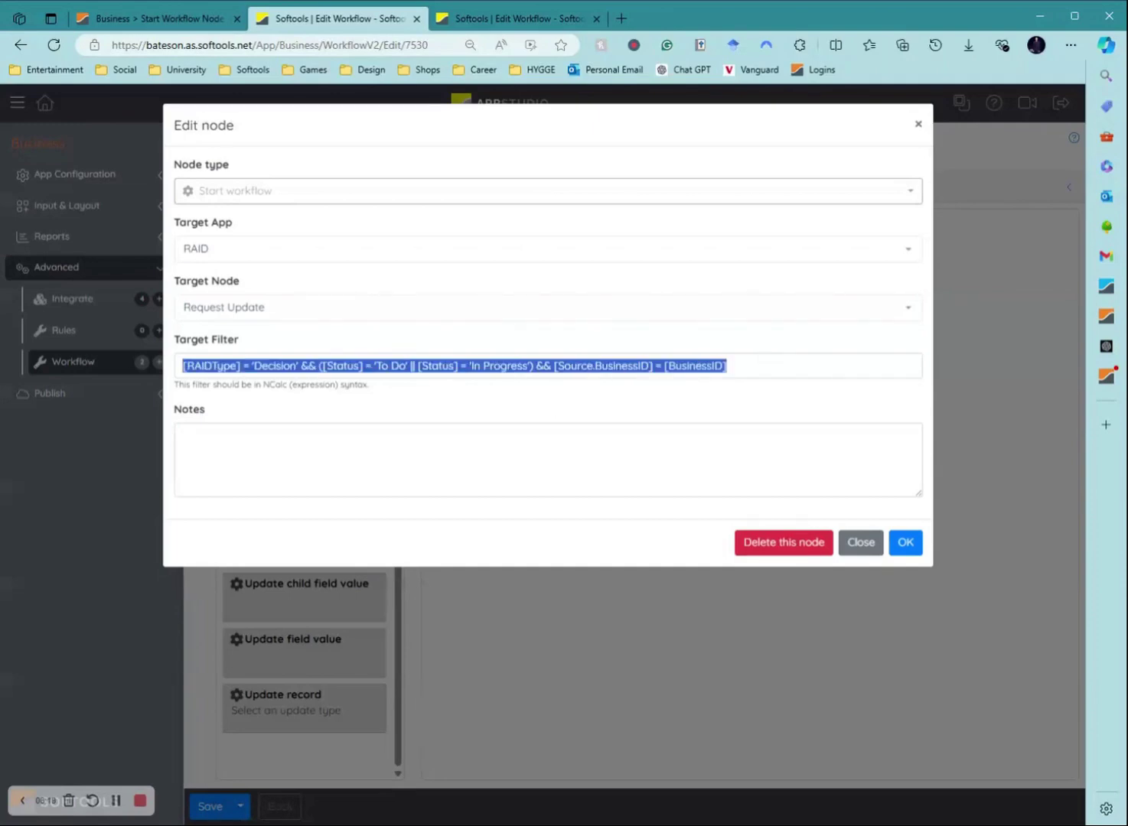
{"action": "left_click", "coordinate": [906, 544]}
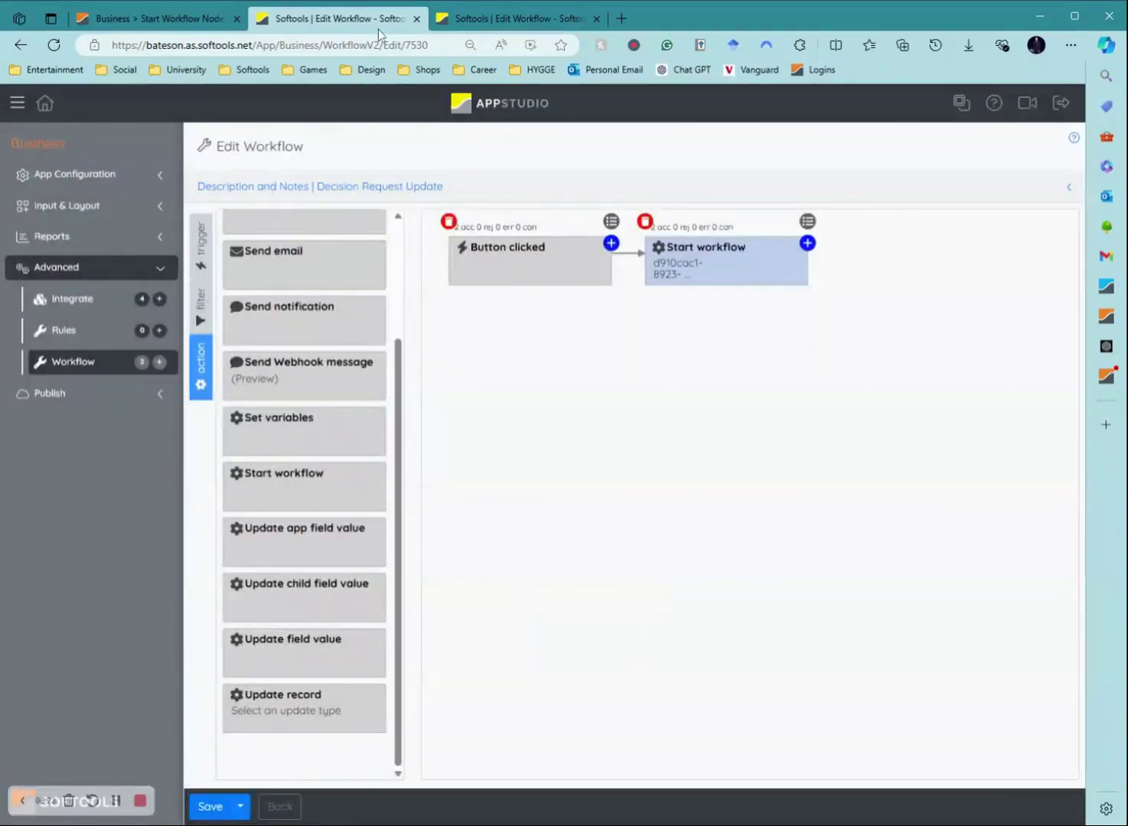
Scroll the Start Workflow Node Example record to Decisions and back up to To Do 13, In Progress 20.
{"action": "left_click", "coordinate": [161, 20]}
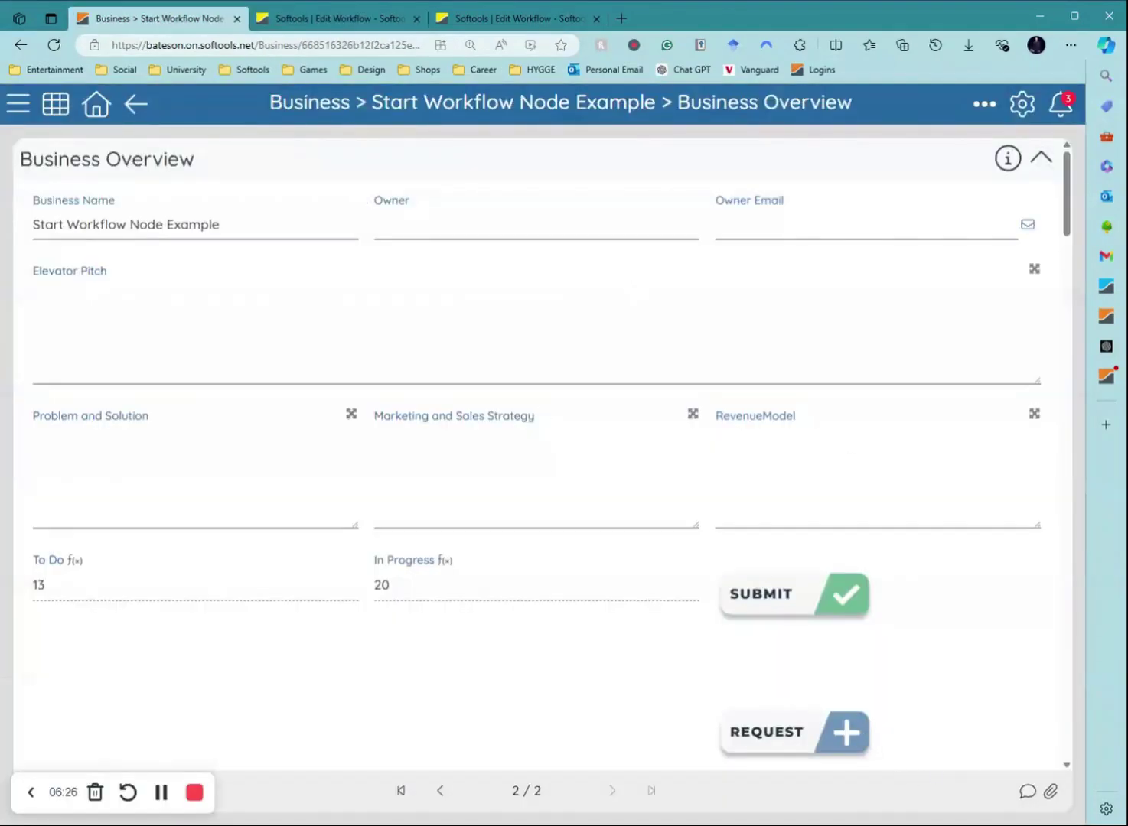
{"action": "key", "text": "ctrl+Tab"}
{"action": "key", "text": "ctrl+shift+Tab"}
{"action": "scroll", "coordinate": [807, 659], "scroll_direction": "down", "scroll_amount": 2}
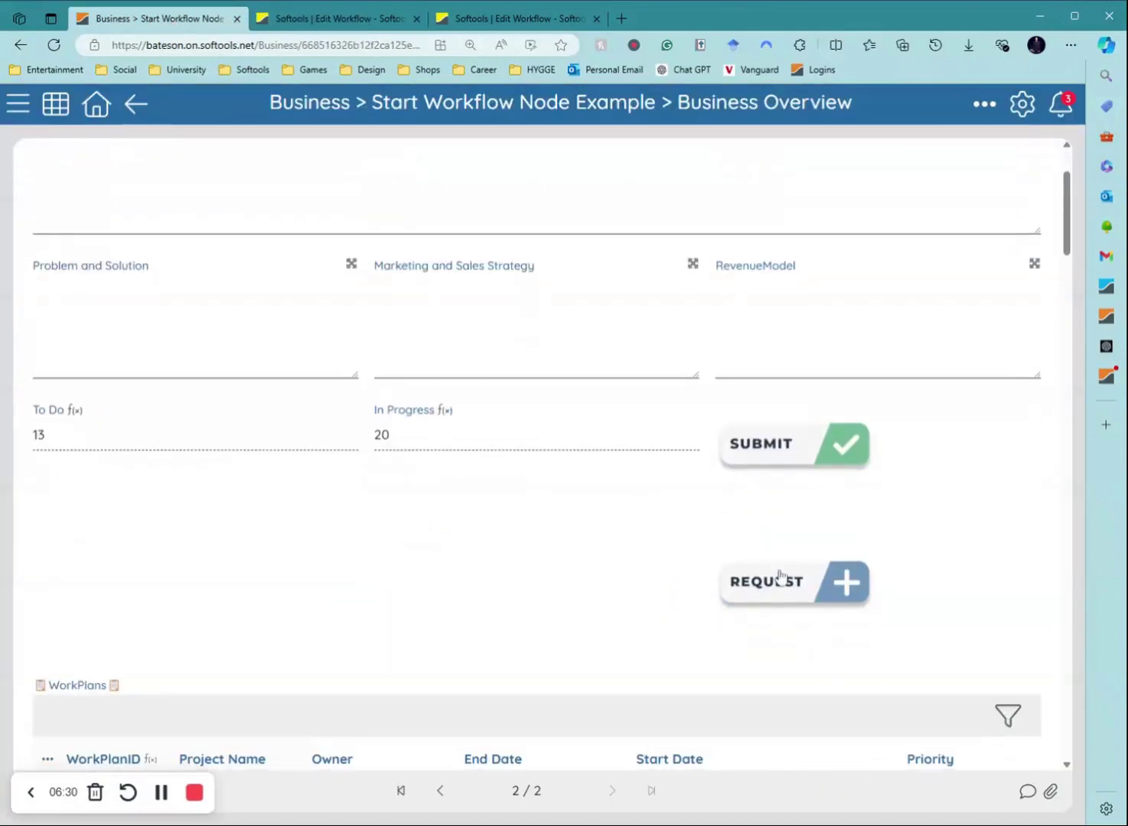
{"action": "scroll", "coordinate": [783, 597], "scroll_direction": "down", "scroll_amount": 6}
{"action": "left_click_drag", "start_coordinate": [1069, 273], "coordinate": [1069, 705]}
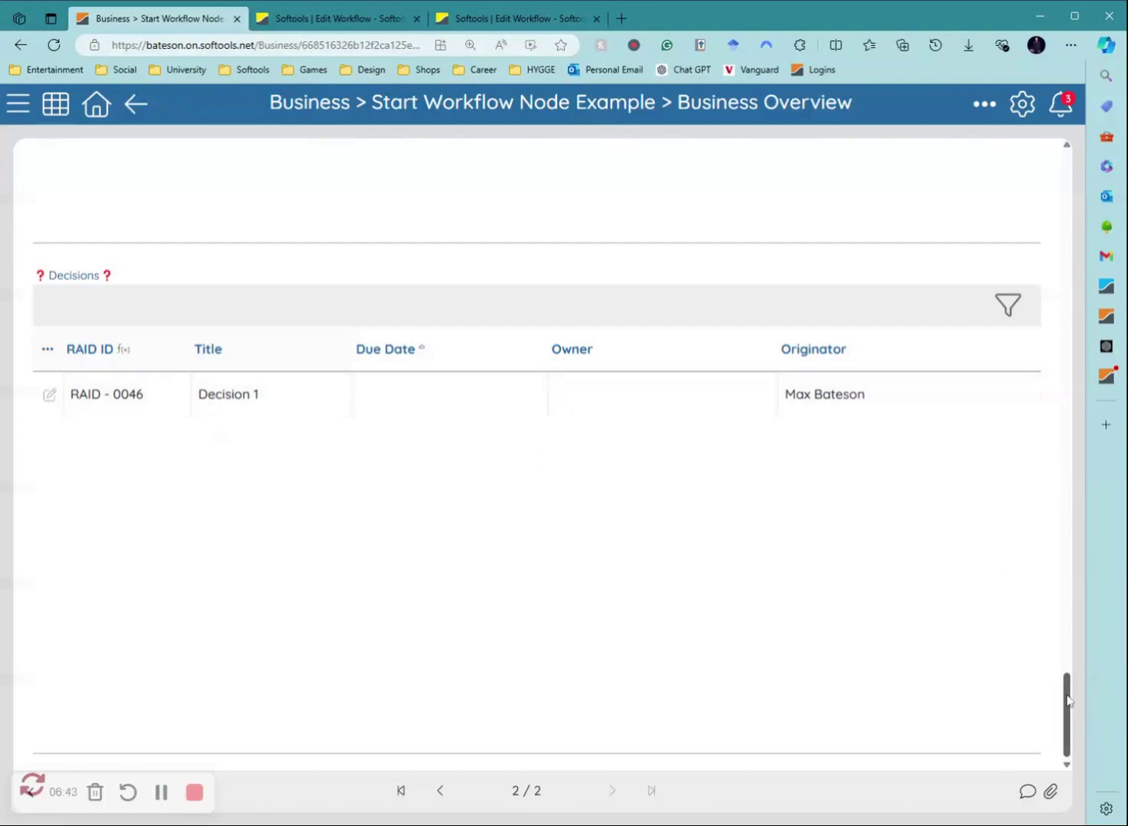
{"action": "left_click_drag", "start_coordinate": [1068, 715], "coordinate": [1008, 298]}
{"action": "scroll", "coordinate": [1009, 299], "scroll_direction": "up", "scroll_amount": 10}
{"action": "scroll", "coordinate": [771, 675], "scroll_direction": "down", "scroll_amount": 2}
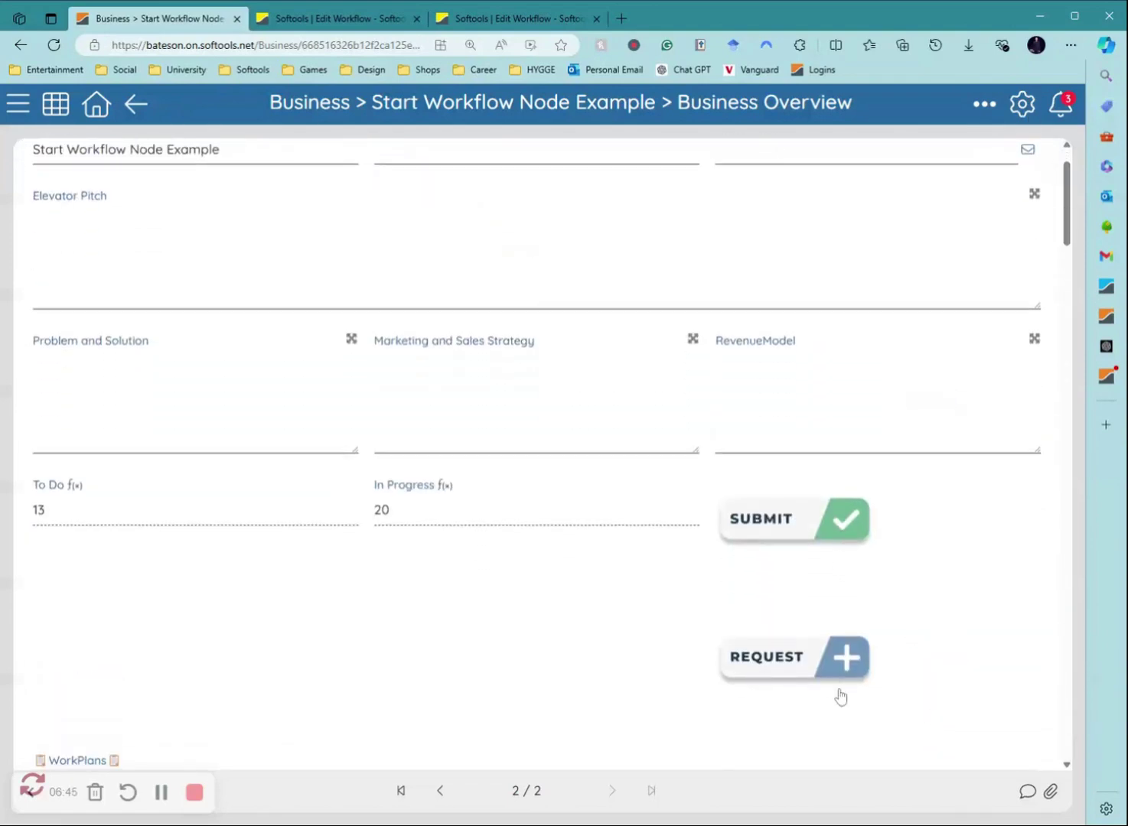